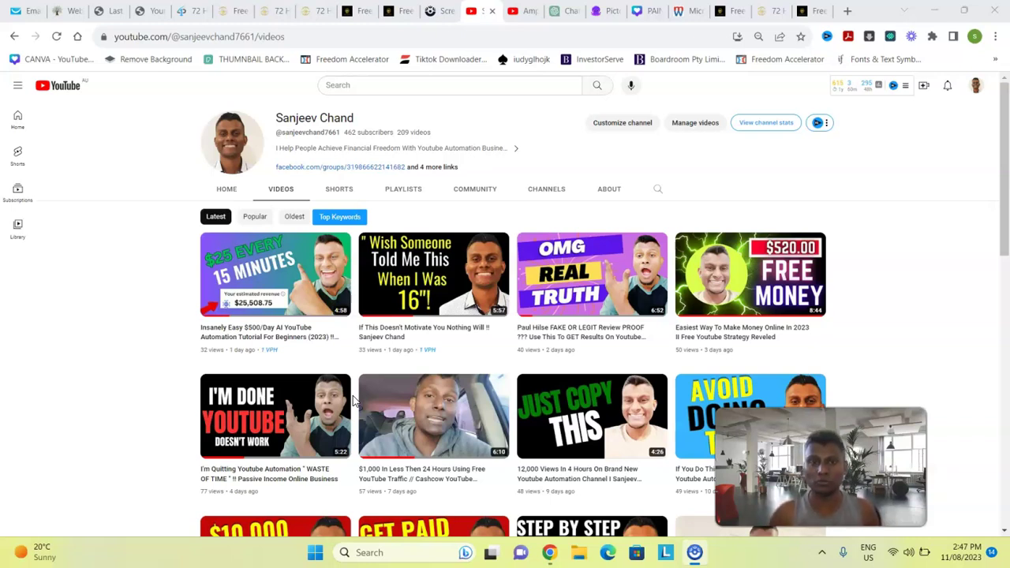
# Switch to the AmplyCash YouTube channel page and examine its video thumbnails, titles, upload dates, view counts and the search keyword used.
pyautogui.click(530, 11)
pyautogui.scroll(-5, 1001, 234)
pyautogui.scroll(5, 1004, 158)
pyautogui.scroll(-4, 998, 219)
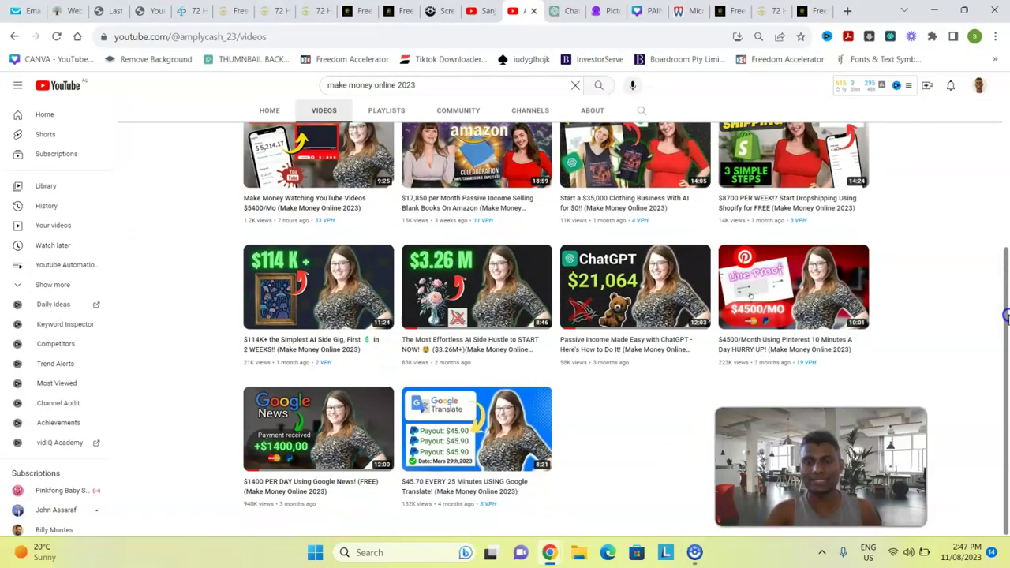
pyautogui.scroll(2, 1004, 211)
pyautogui.moveTo(1002, 210); pyautogui.dragTo(1002, 313)
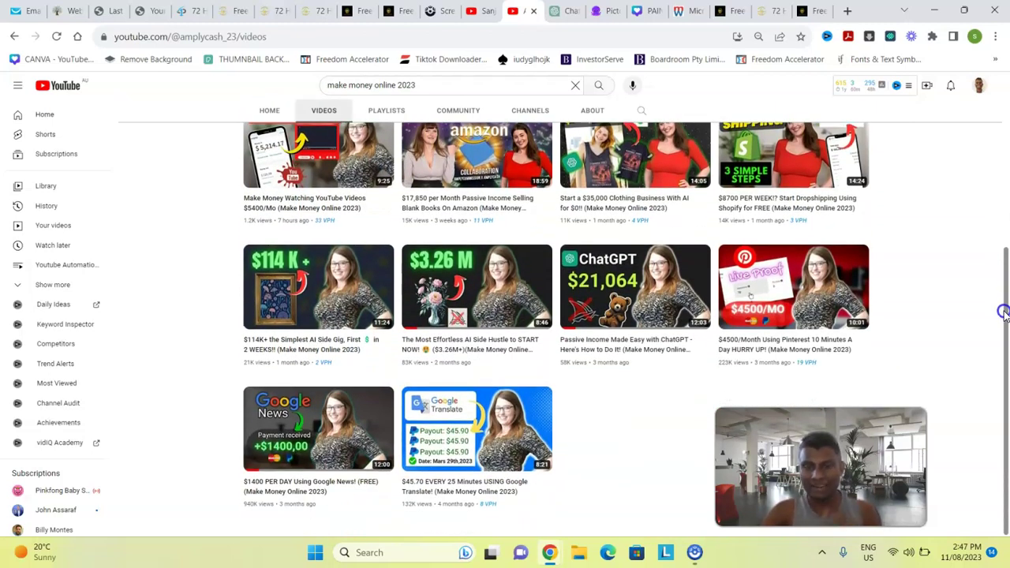
pyautogui.moveTo(1002, 296); pyautogui.dragTo(1006, 210)
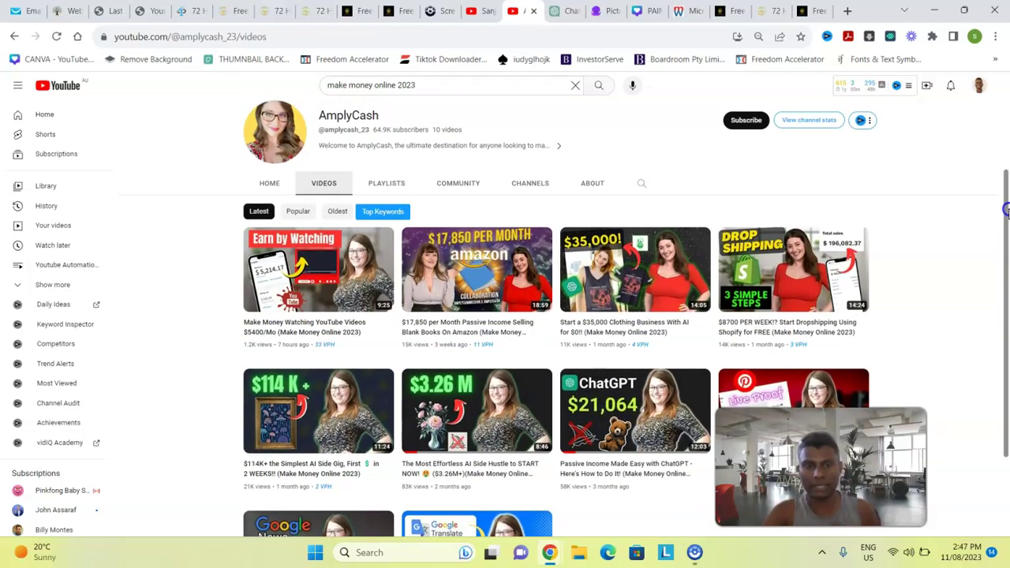
pyautogui.moveTo(1006, 210); pyautogui.dragTo(1007, 311)
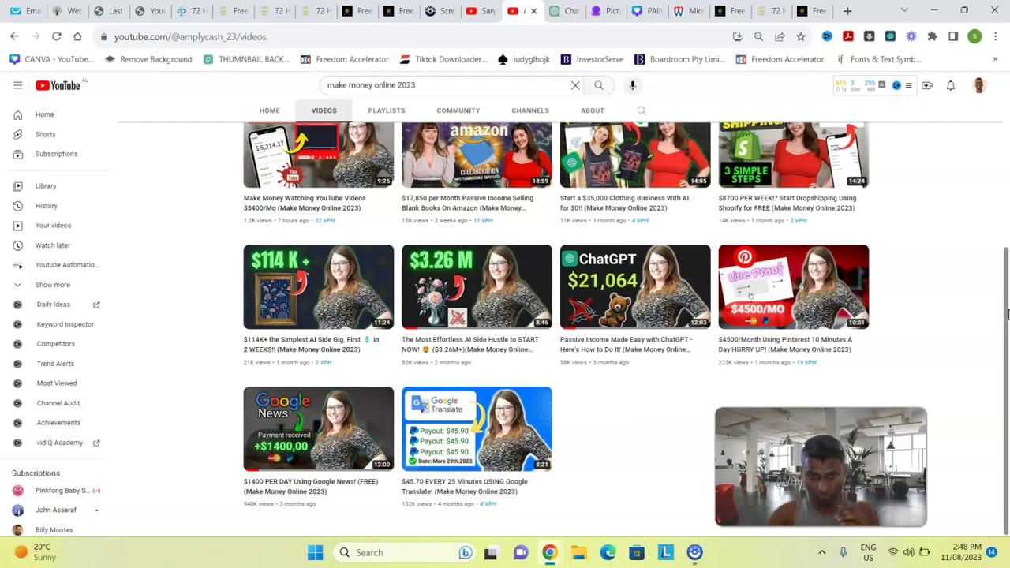
pyautogui.moveTo(1004, 304); pyautogui.dragTo(1005, 150)
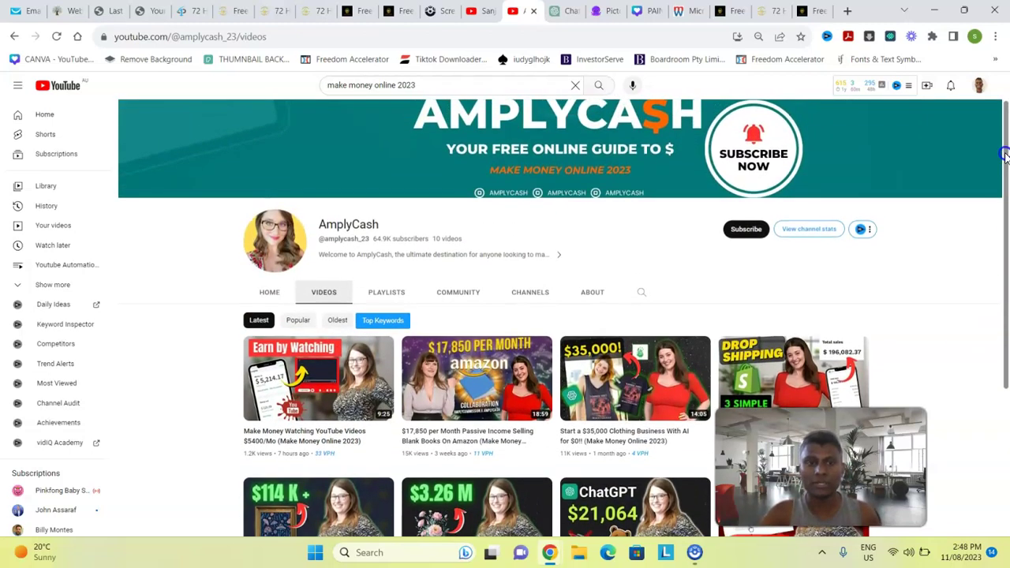
pyautogui.tripleClick(428, 85)
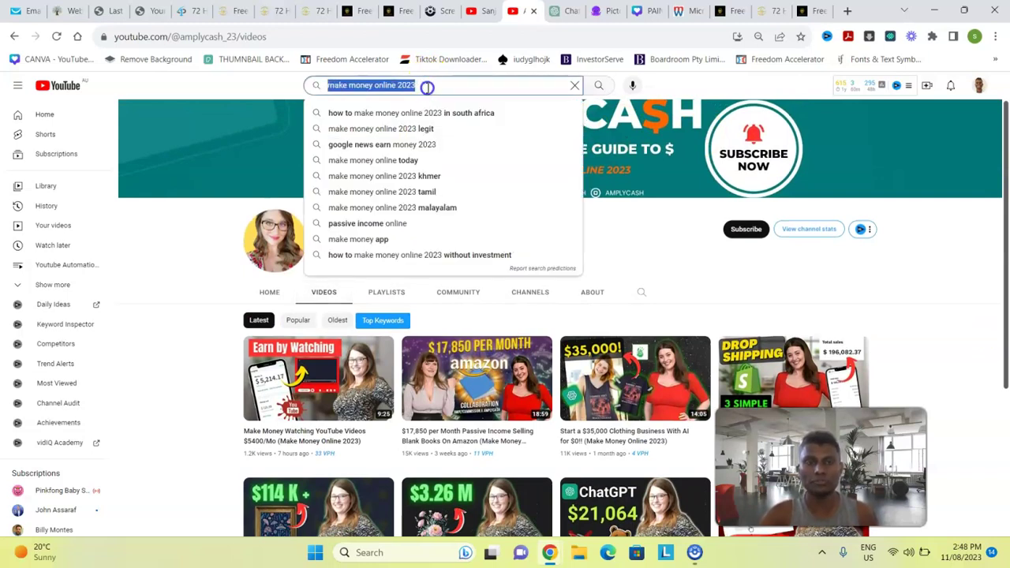
pyautogui.click(648, 211)
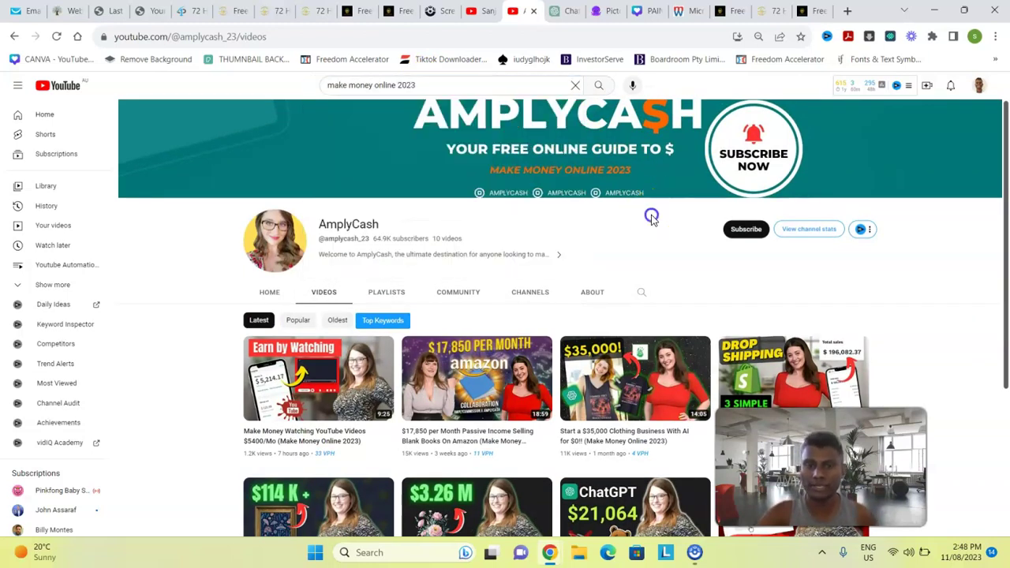
pyautogui.moveTo(1006, 166); pyautogui.dragTo(1006, 323)
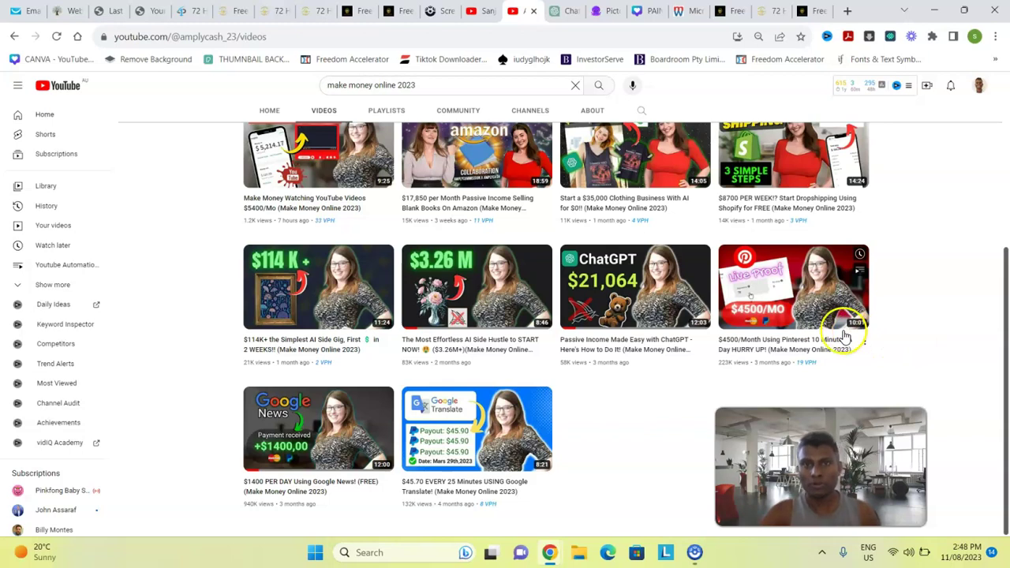
# Open the AmplyCash video "$45.70 EVERY 25 Minutes USING Google Translate!" and pause its playback.
pyautogui.click(523, 389)
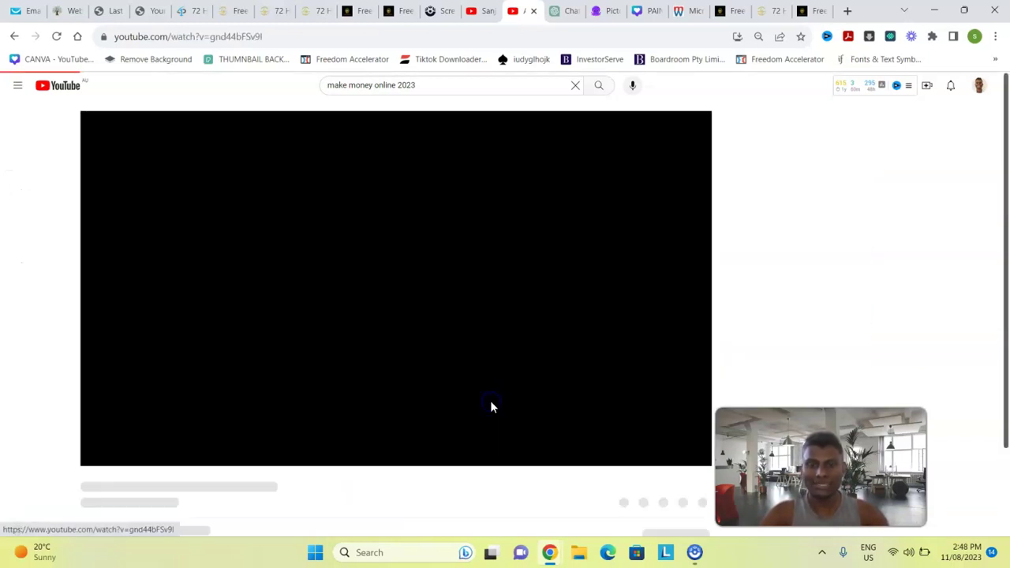
pyautogui.click(97, 455)
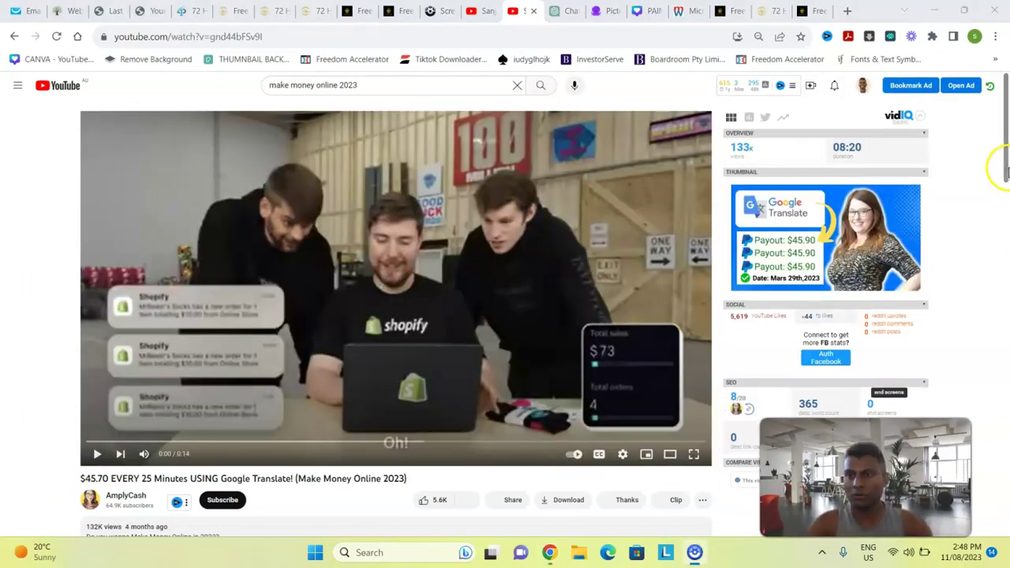
pyautogui.scroll(-3, 1006, 178)
pyautogui.scroll(-3, 1006, 181)
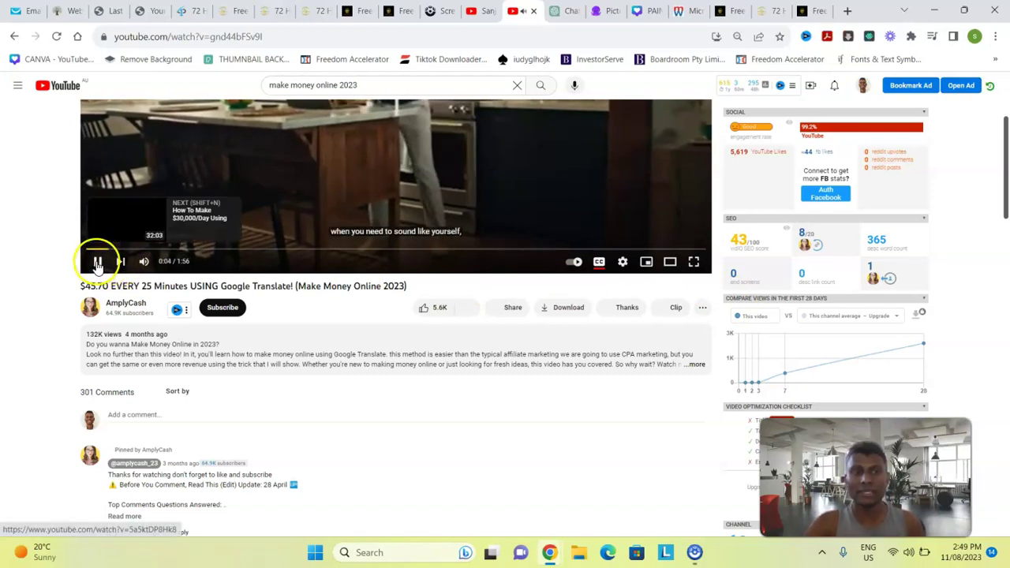
pyautogui.click(97, 262)
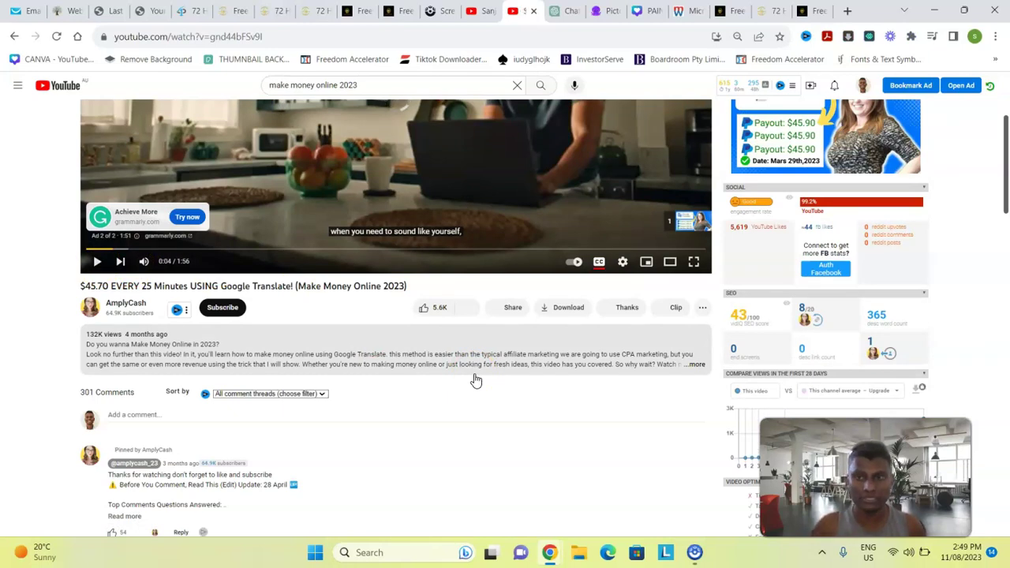
# Show the transcript of the Google Translate video, reloading the video page so that its text loads.
pyautogui.click(704, 308)
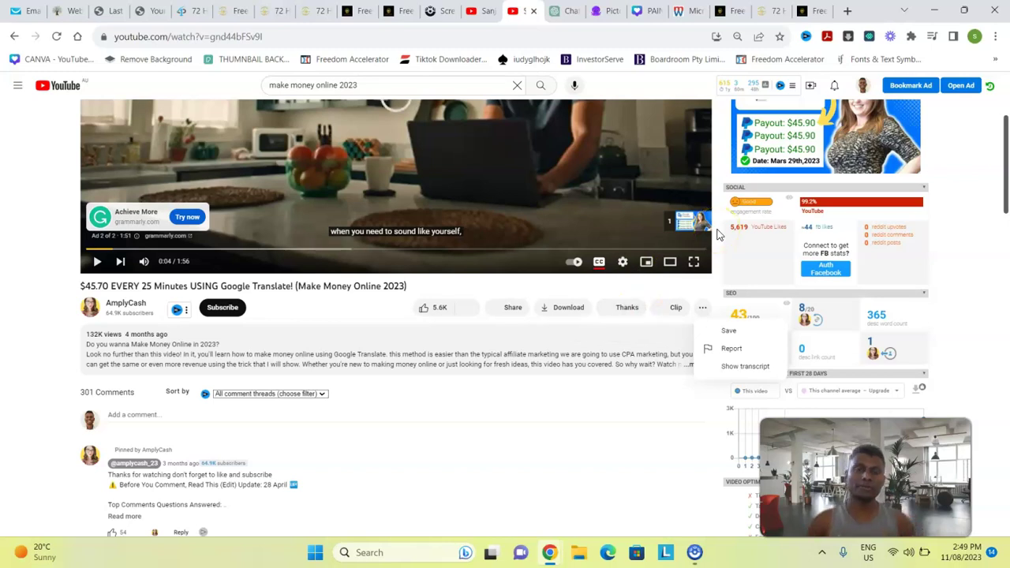
pyautogui.click(729, 367)
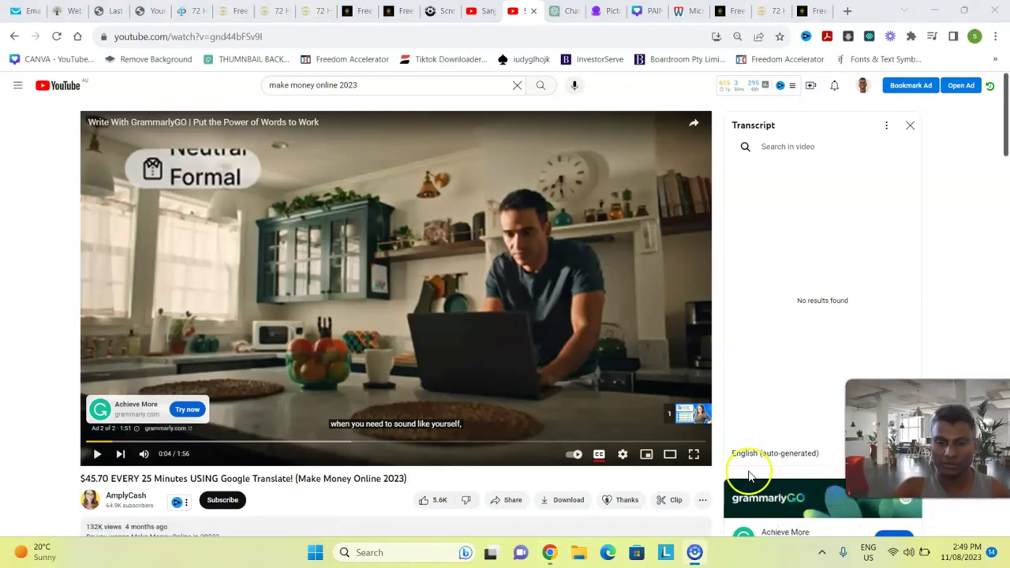
pyautogui.click(57, 37)
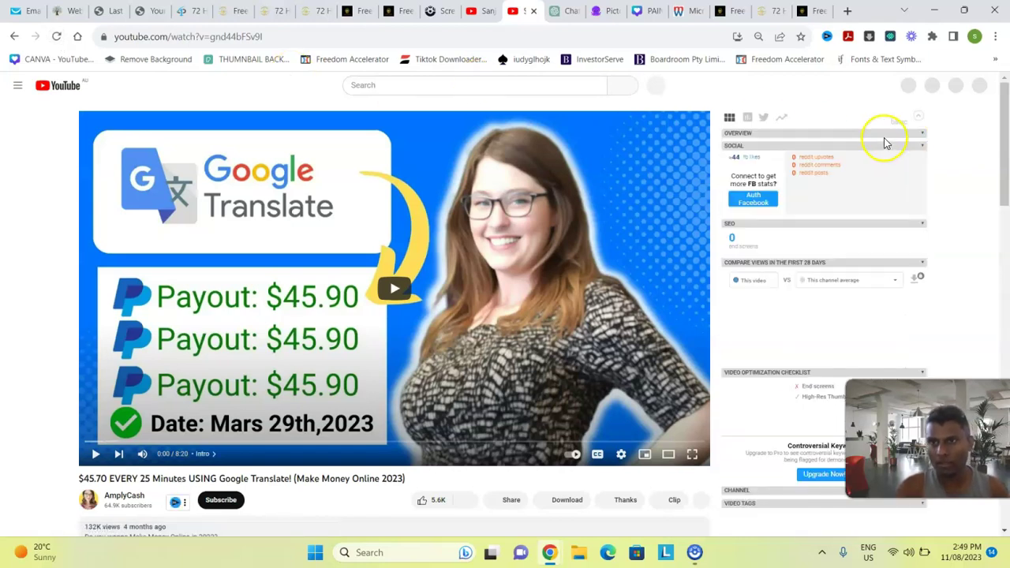
pyautogui.scroll(-3, 1006, 162)
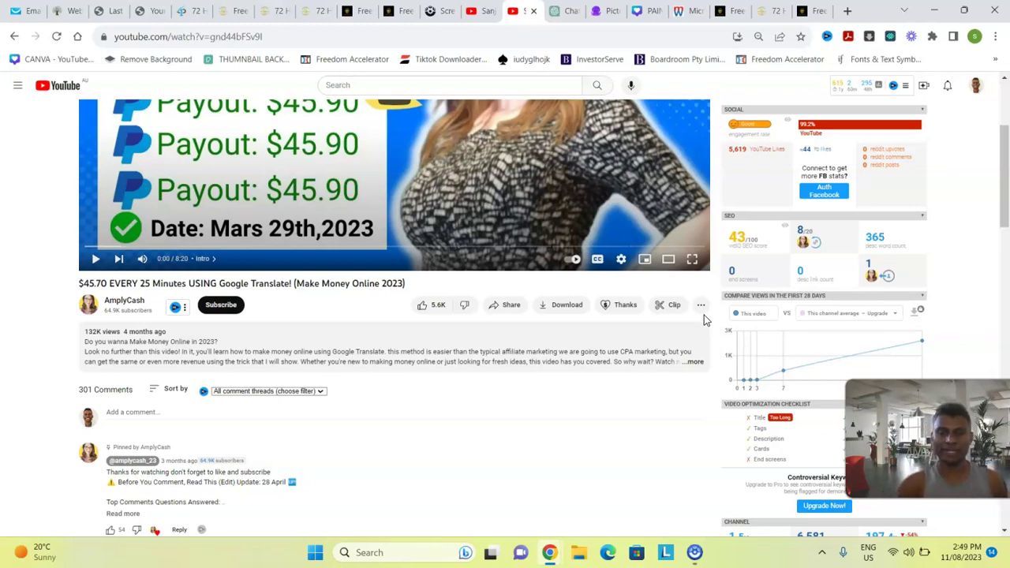
pyautogui.click(702, 308)
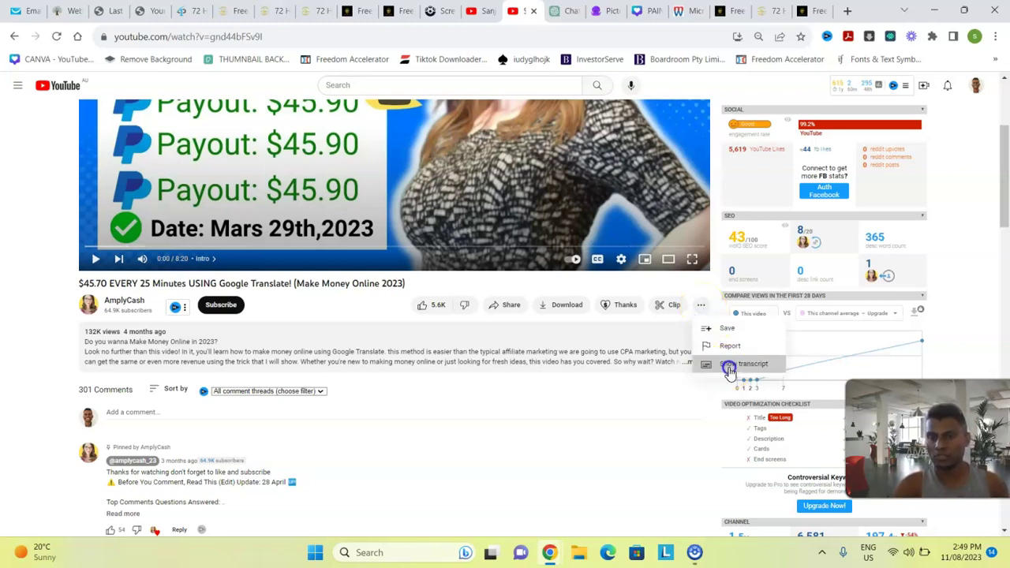
pyautogui.click(731, 365)
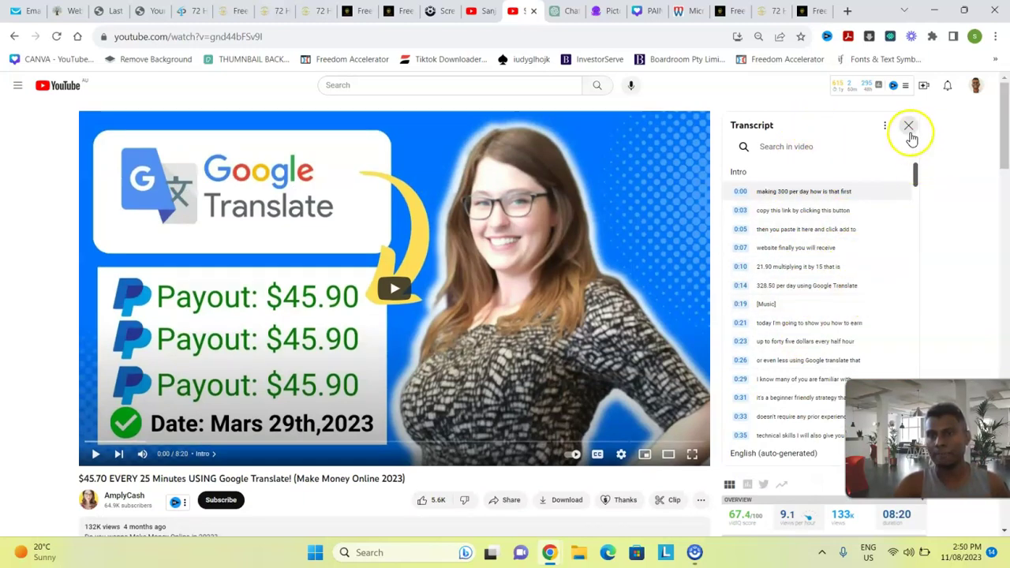
# Hide the timestamps in the transcript and copy its entire text, from the intro line to the closing line.
pyautogui.click(885, 125)
pyautogui.click(900, 144)
pyautogui.click(735, 201)
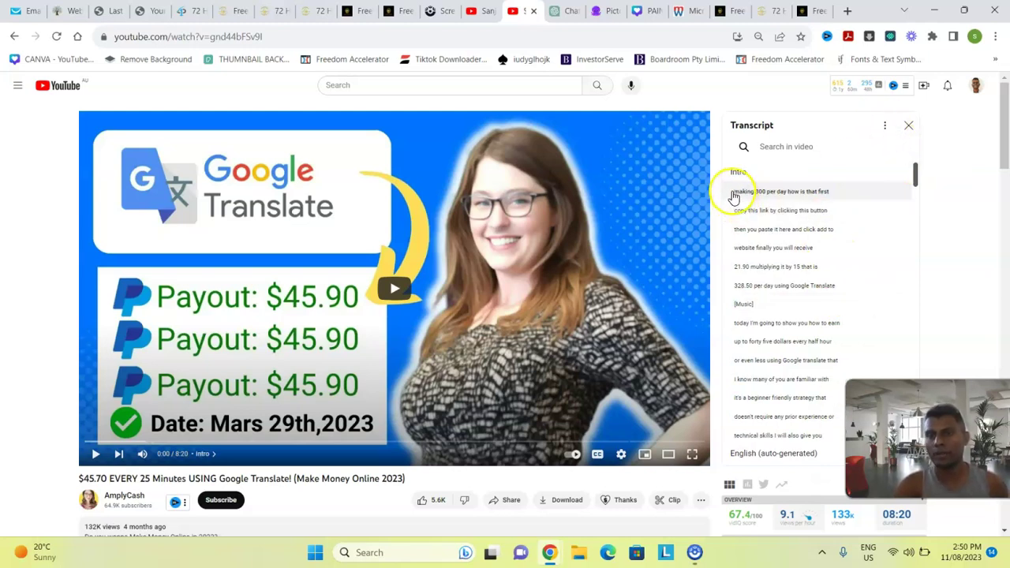
pyautogui.moveTo(733, 197); pyautogui.dragTo(815, 219)
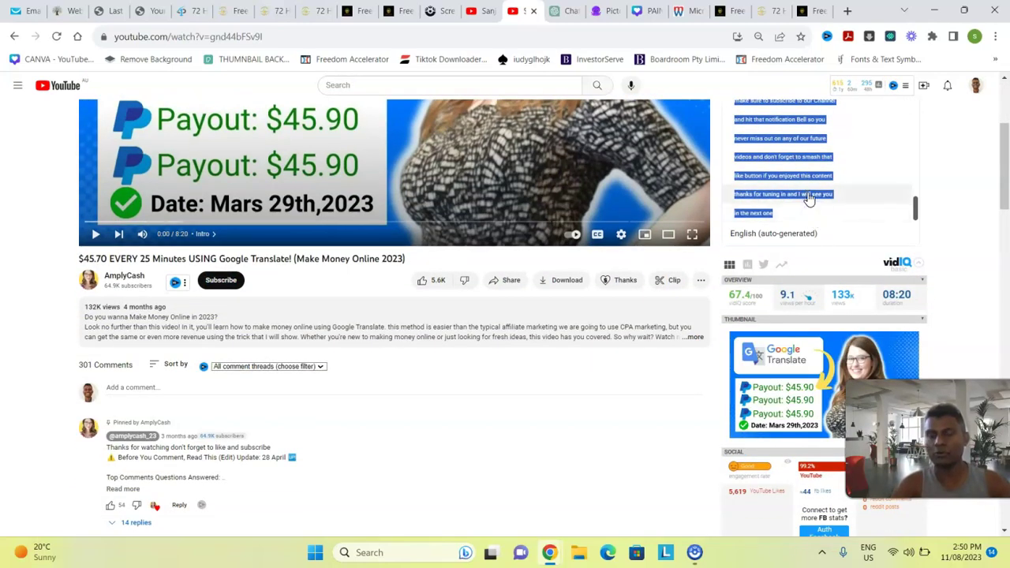
pyautogui.rightClick(807, 196)
pyautogui.click(552, 206)
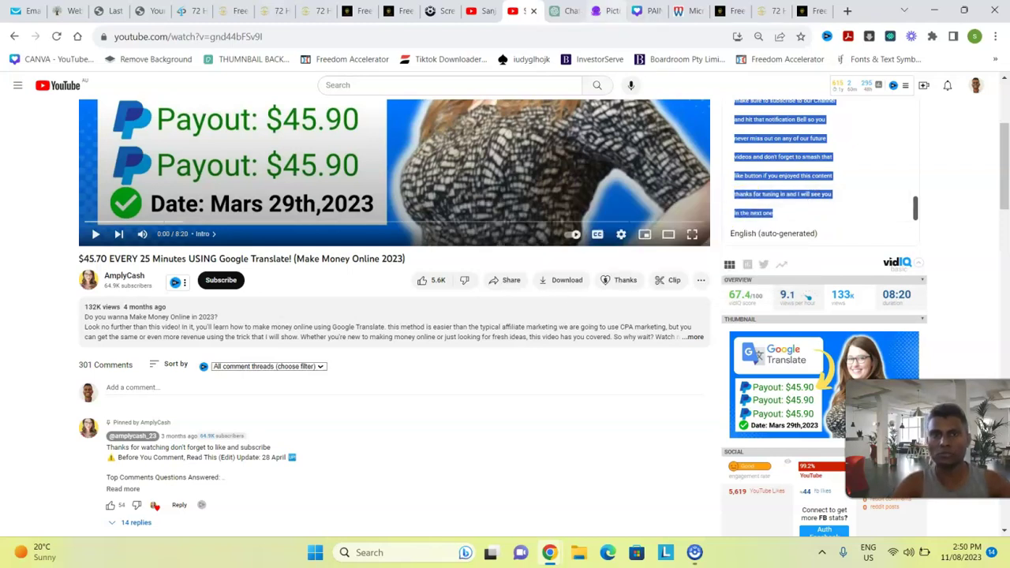
# Switch to ChatGPT and send the prompt "can you parahrase this script -" followed by the copied transcript.
pyautogui.click(566, 10)
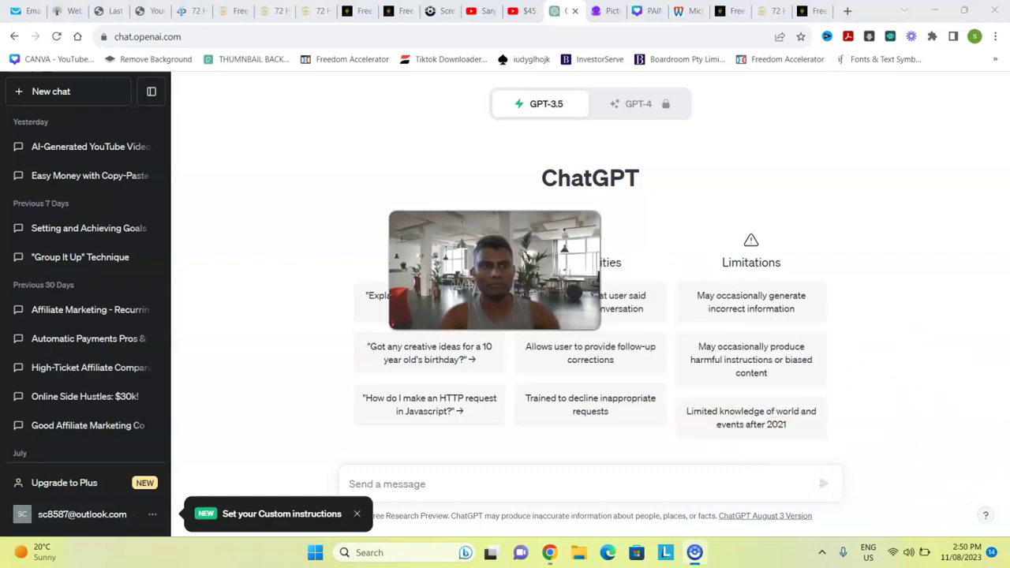
pyautogui.click(533, 481)
pyautogui.click(356, 514)
pyautogui.click(392, 485)
pyautogui.write('can you parahrase this script -')
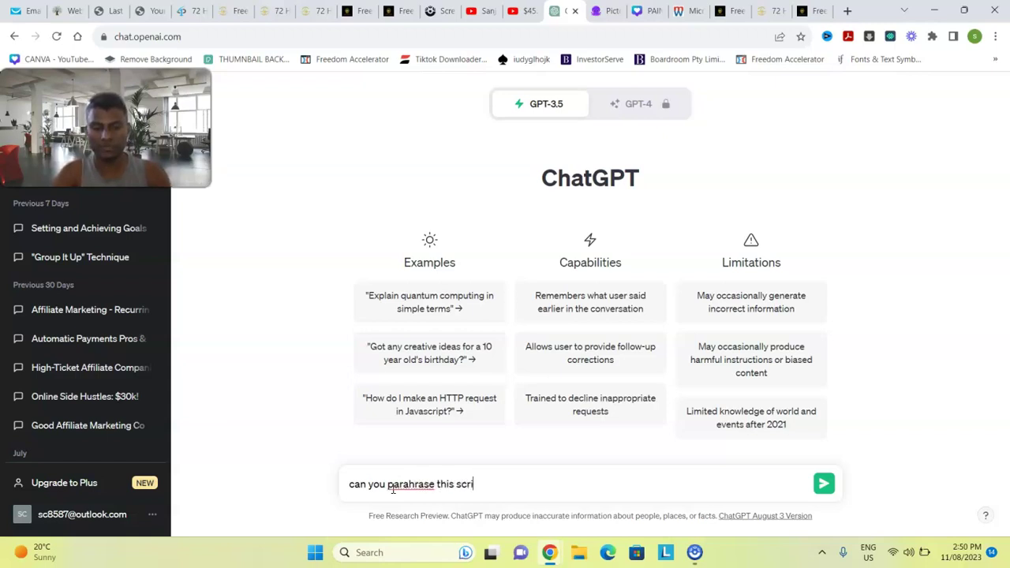
pyautogui.rightClick(530, 491)
pyautogui.click(564, 384)
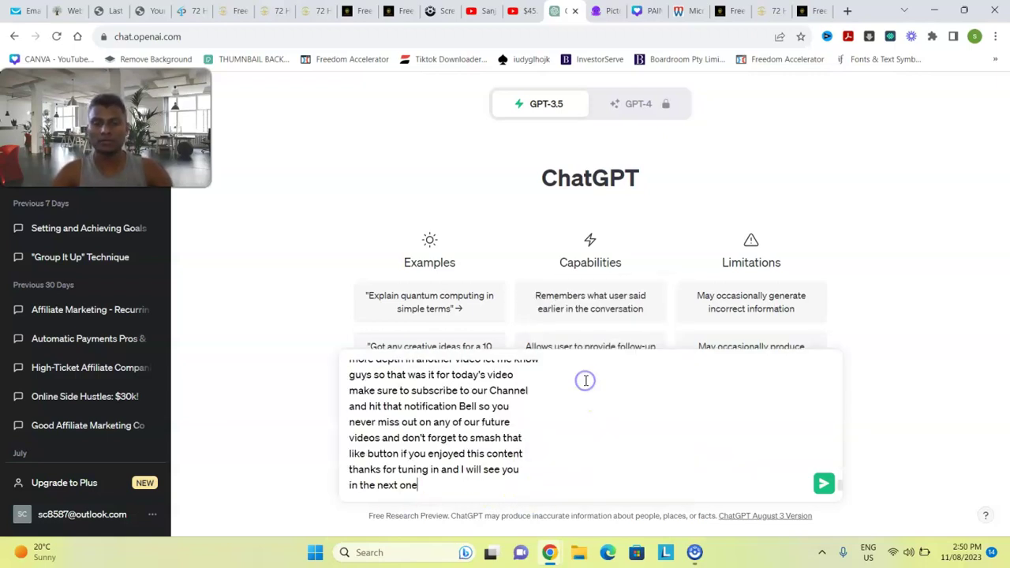
pyautogui.press('Return')
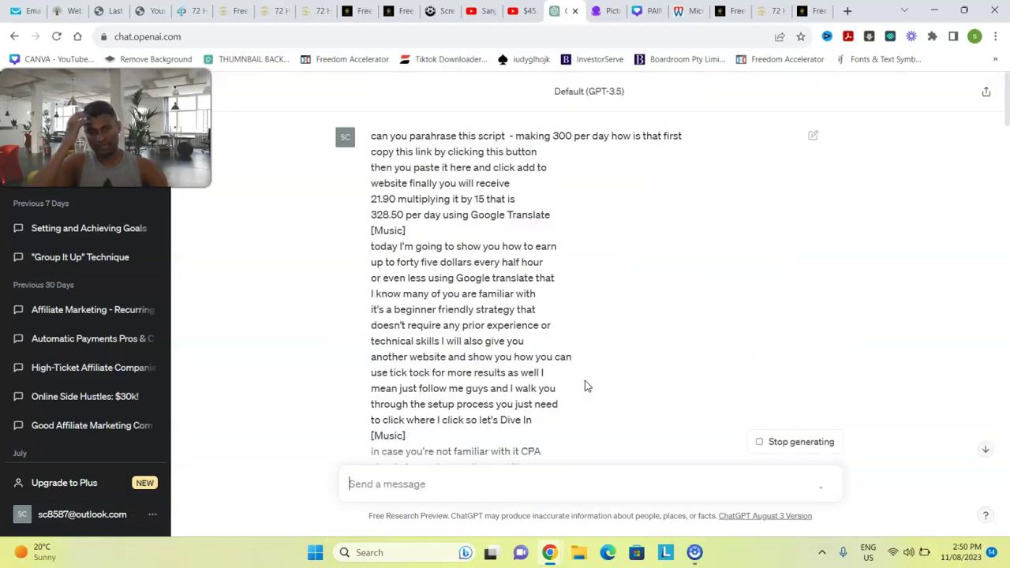
# Review the paraphrased script as it is written, stop the response midway and regenerate it.
pyautogui.click(986, 449)
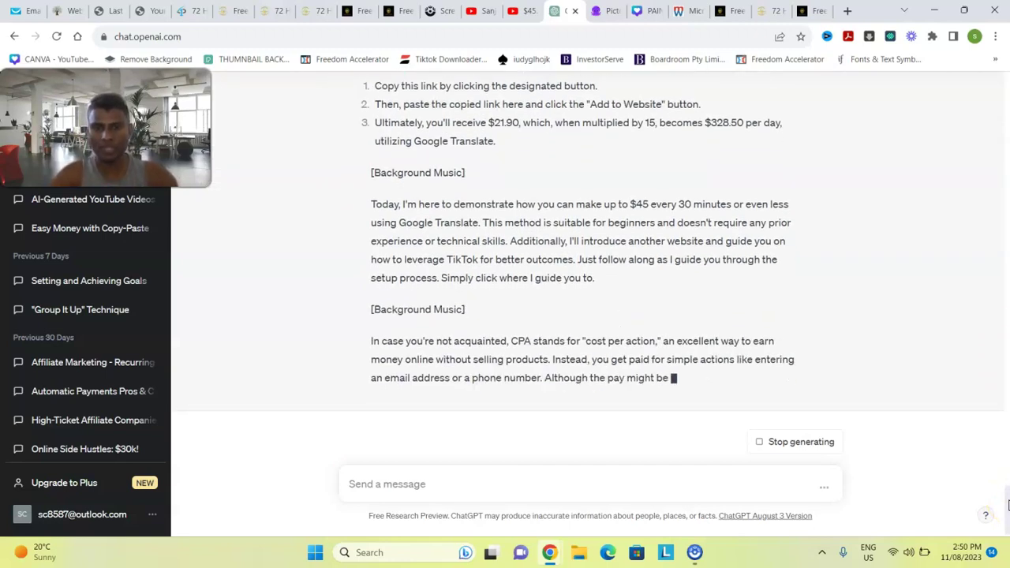
pyautogui.moveTo(1008, 505)
pyautogui.mouseDown()
pyautogui.moveTo(1004, 476)
pyautogui.moveTo(1005, 495)
pyautogui.mouseUp()
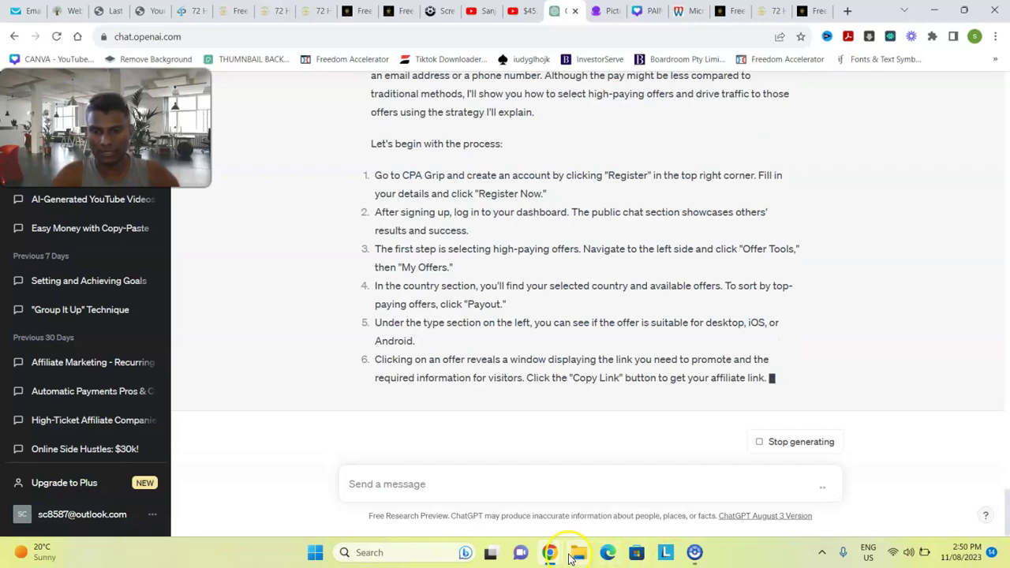
pyautogui.click(784, 442)
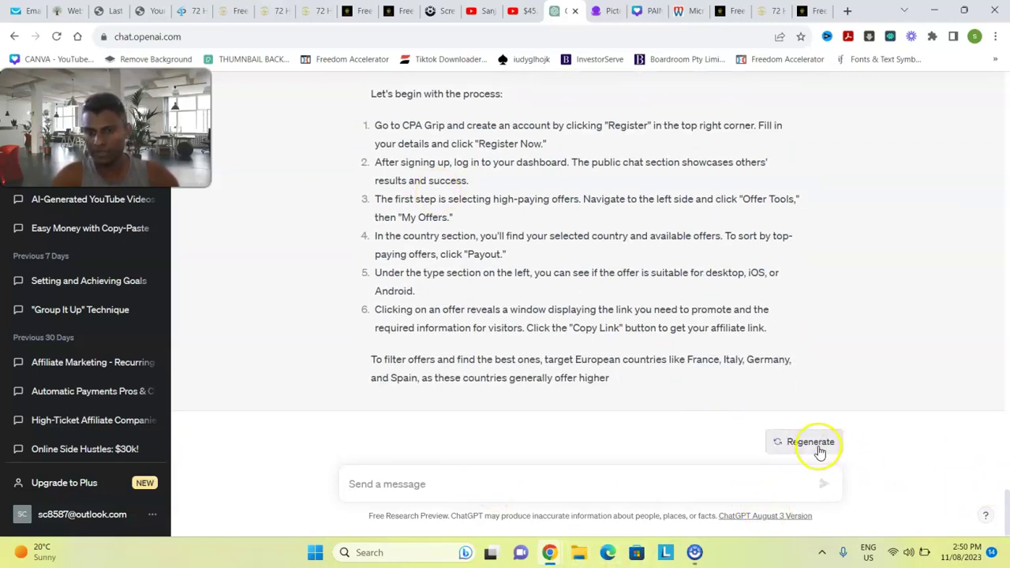
pyautogui.click(818, 446)
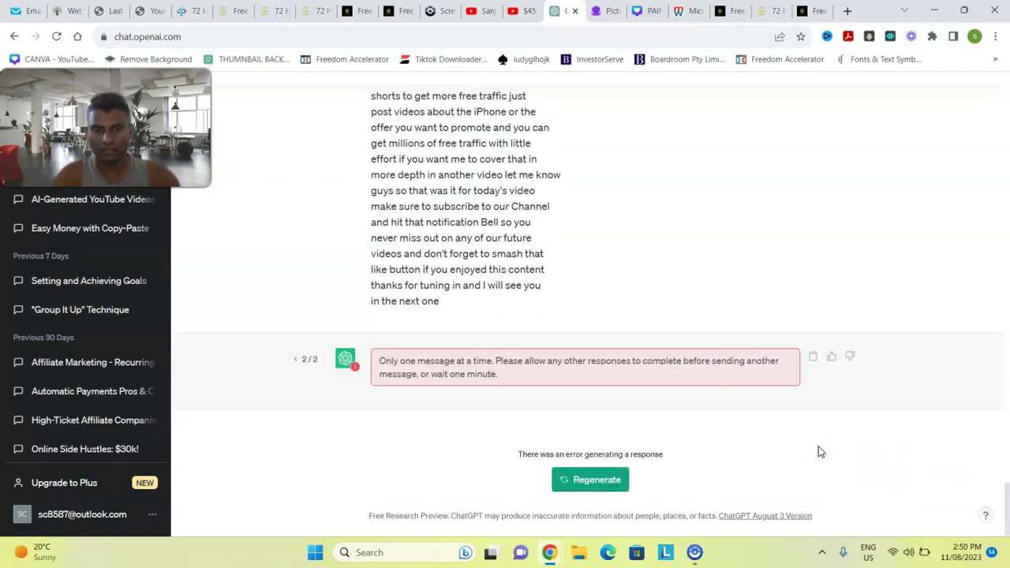
pyautogui.moveTo(1006, 497); pyautogui.dragTo(977, 528)
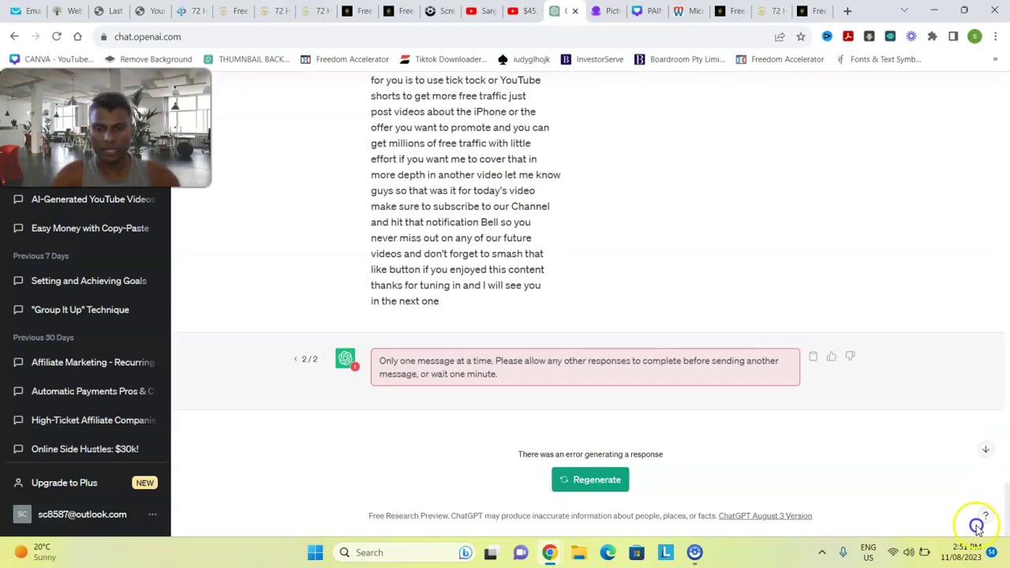
pyautogui.click(598, 480)
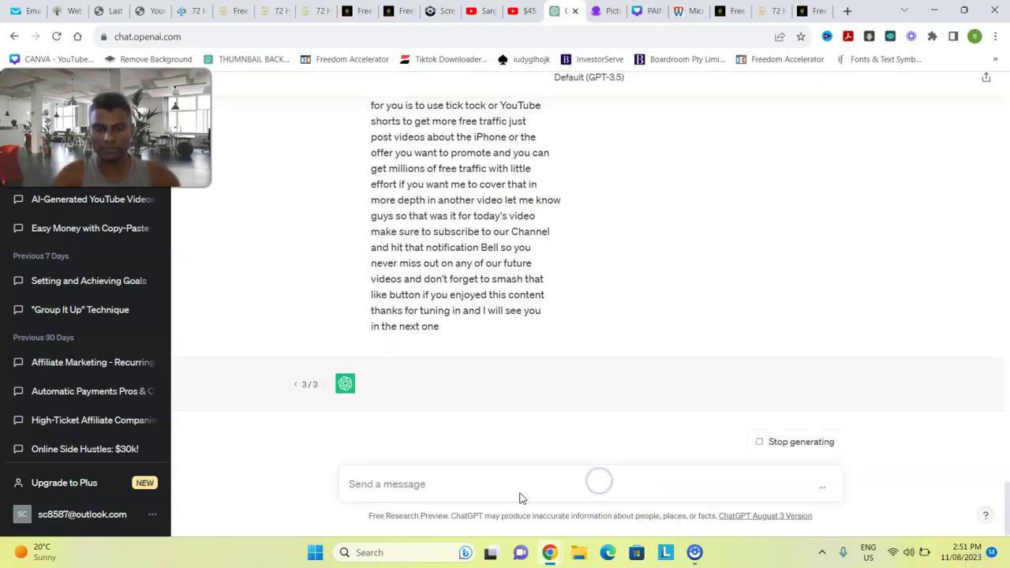
# Draft a new prompt reading "can you parahrase this -" followed by the copied transcript, ending with an empty line.
pyautogui.click(460, 483)
pyautogui.write('can')
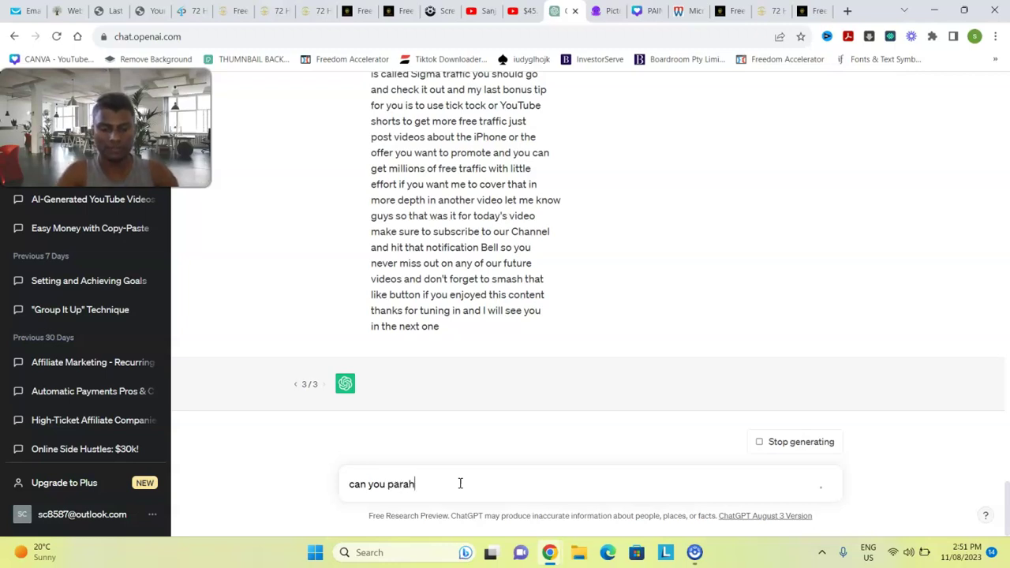
pyautogui.write('you parahrase this -')
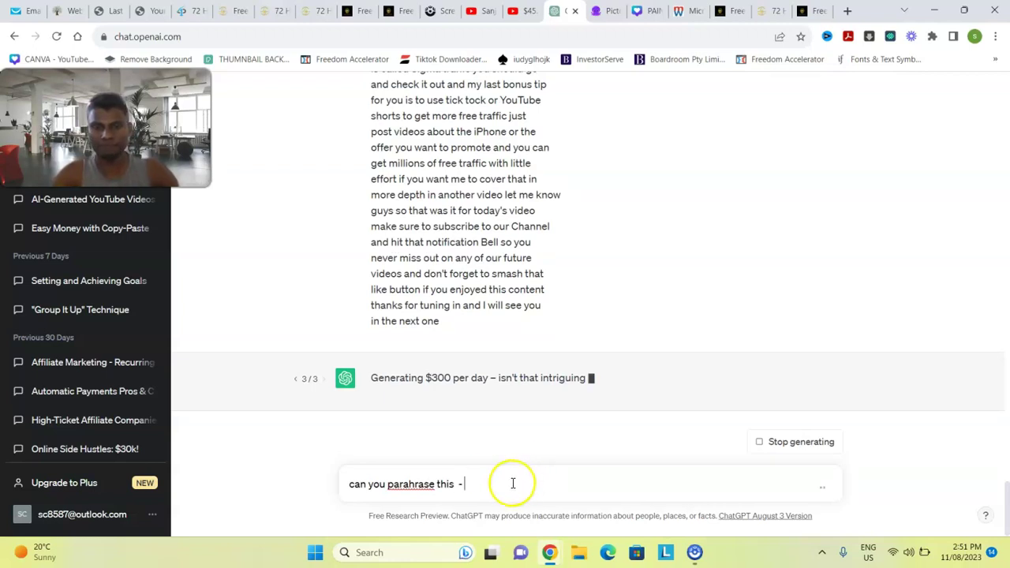
pyautogui.rightClick(512, 481)
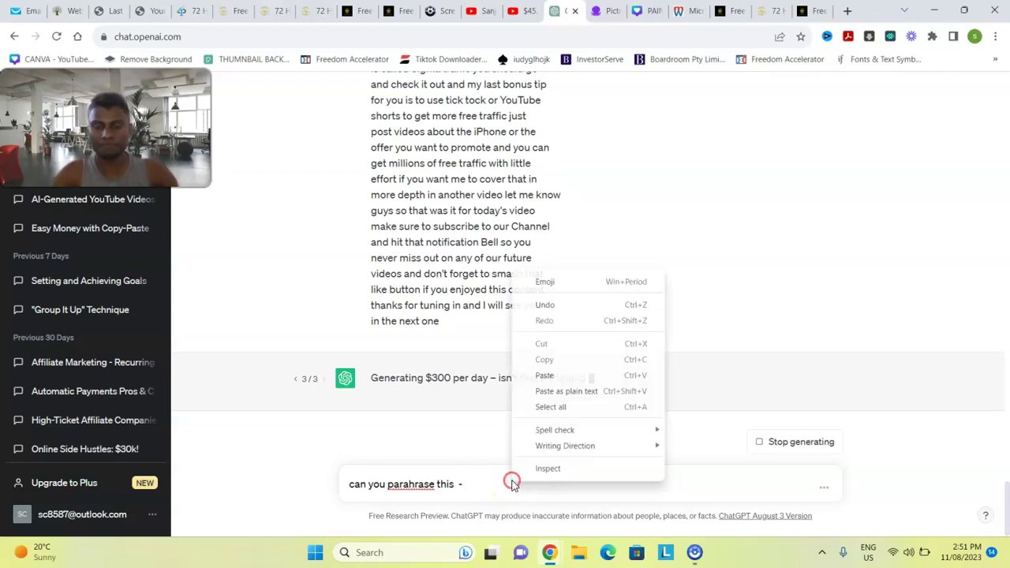
pyautogui.click(548, 372)
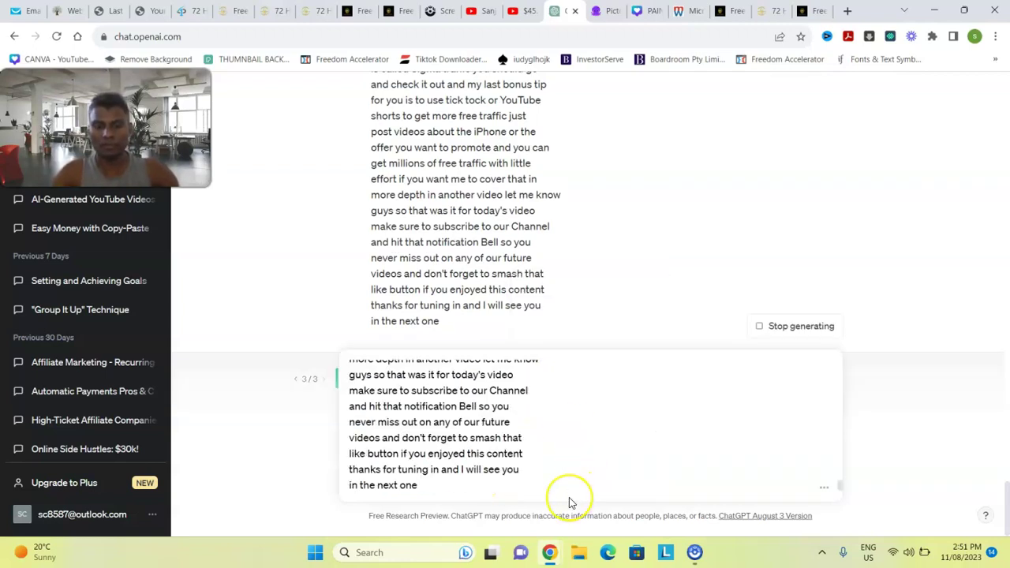
pyautogui.hotkey('shift', 'Return')
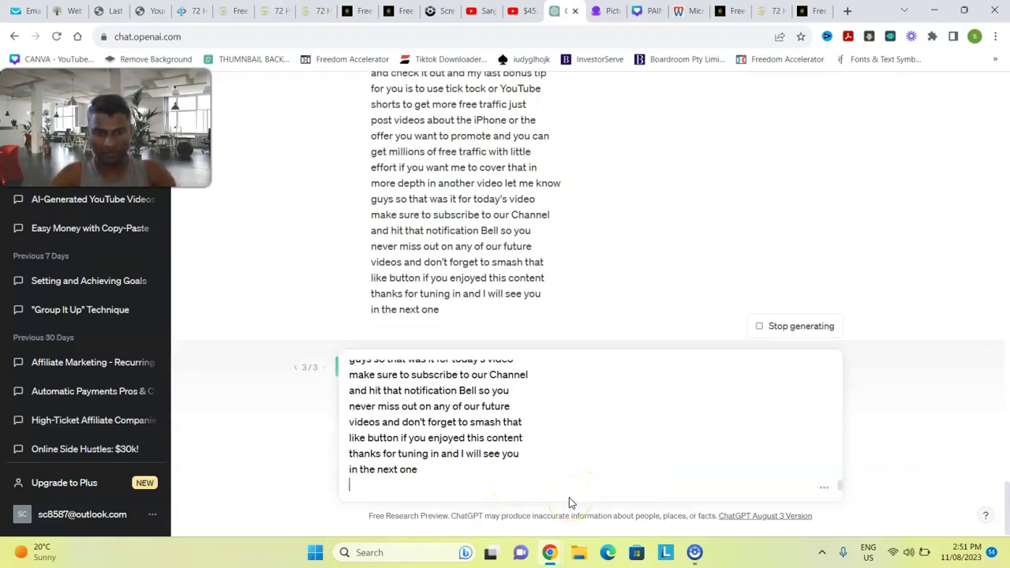
# Extend the opening of the drafted prompt to "can you parahrase this script for youtube video" and put the transcript on a new line.
pyautogui.moveTo(841, 480); pyautogui.dragTo(840, 425)
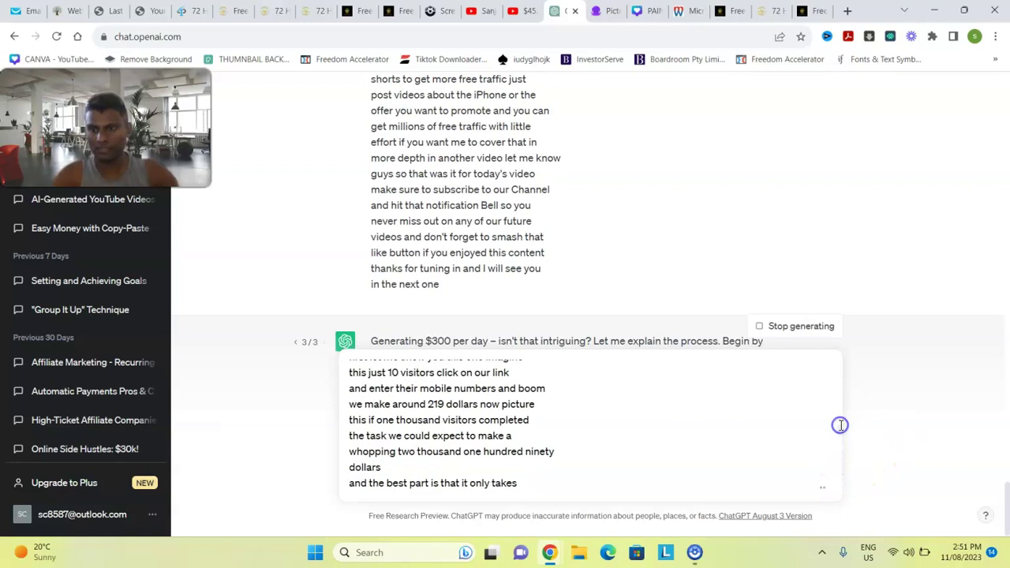
pyautogui.moveTo(842, 427); pyautogui.dragTo(834, 355)
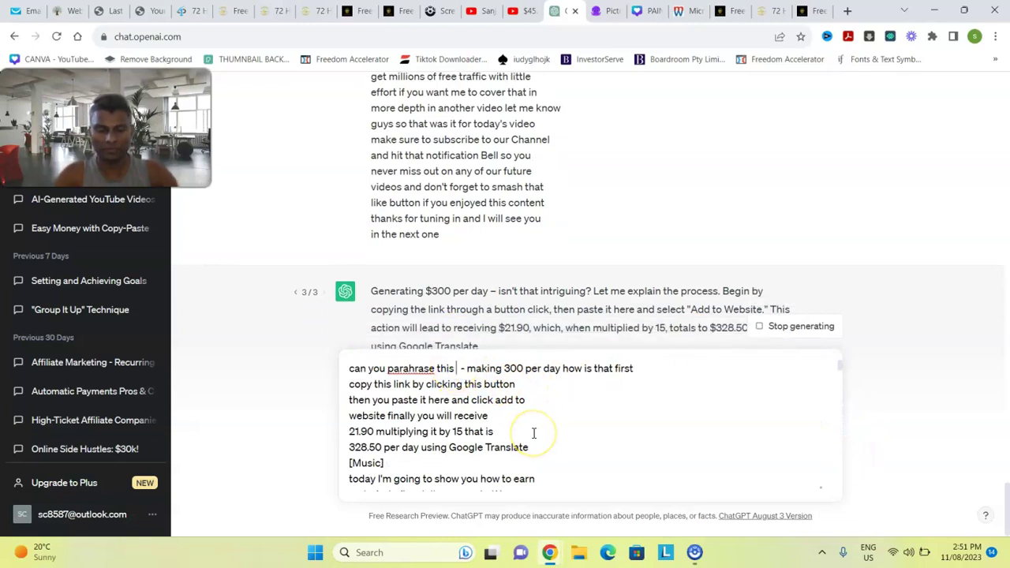
pyautogui.write('script')
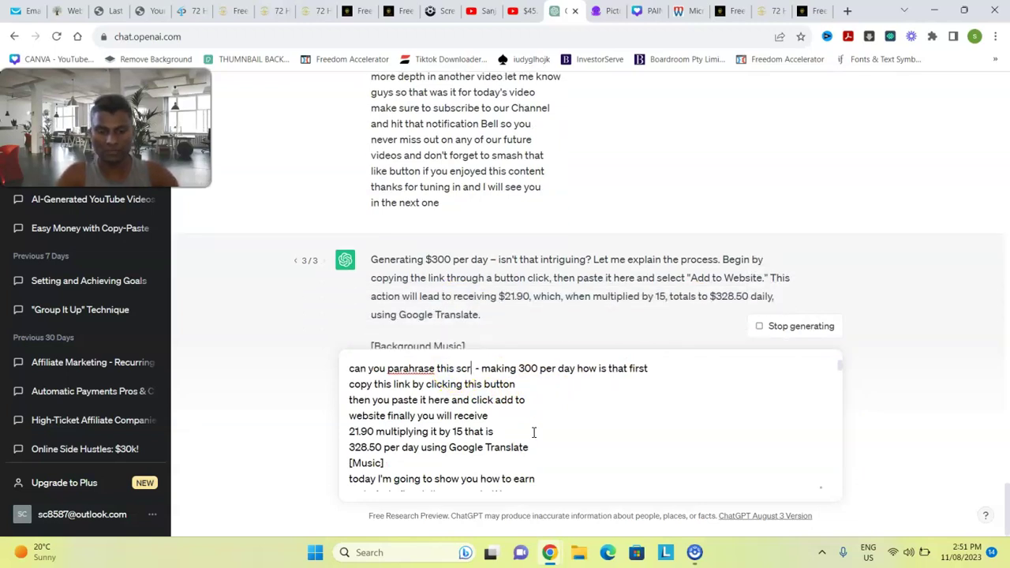
pyautogui.write(' for')
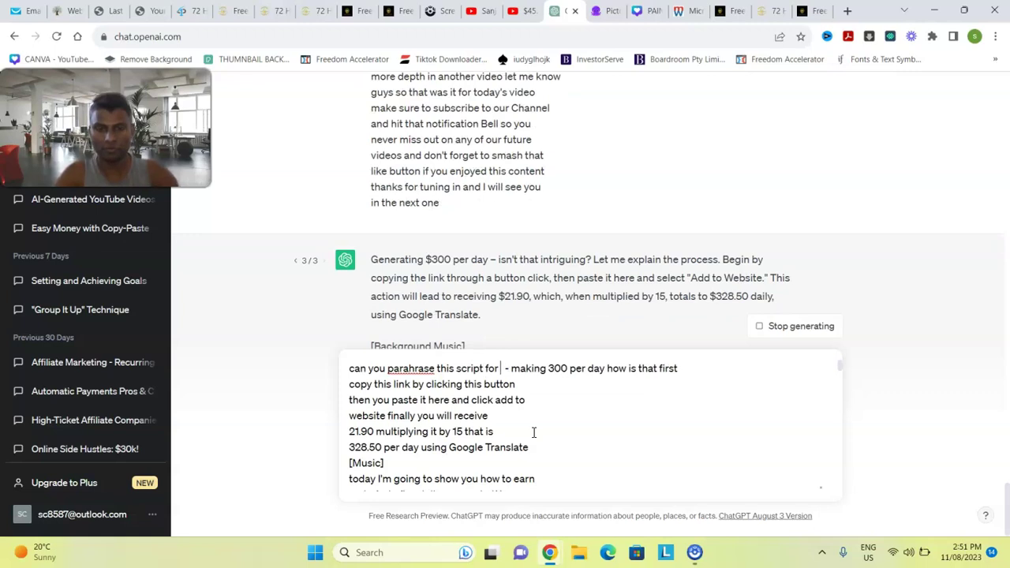
pyautogui.write(' youtubv')
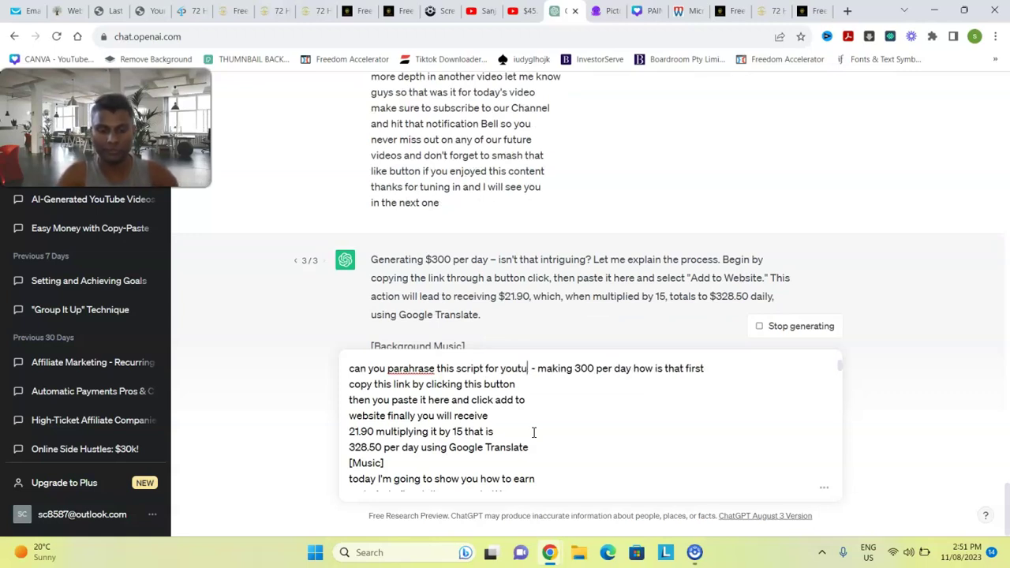
pyautogui.press('BackSpace')
pyautogui.write('e vi')
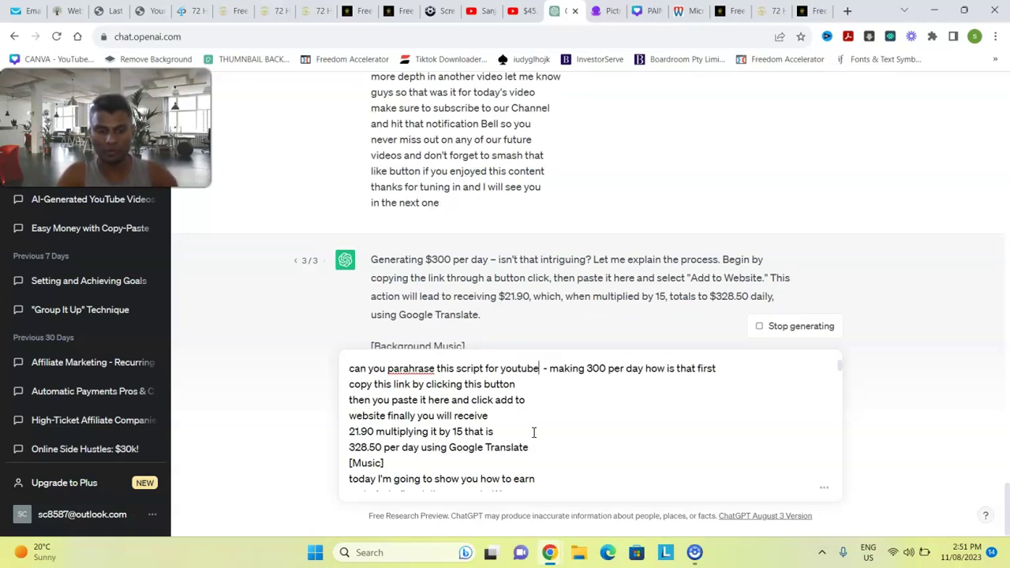
pyautogui.write('deo')
pyautogui.hotkey('shift', 'Return')
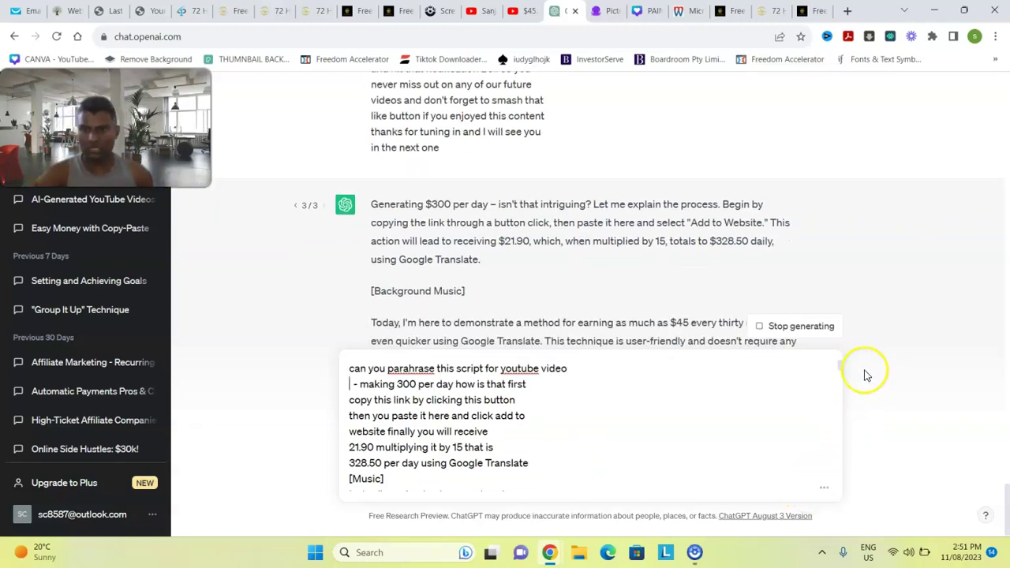
pyautogui.scroll(-10, 837, 365)
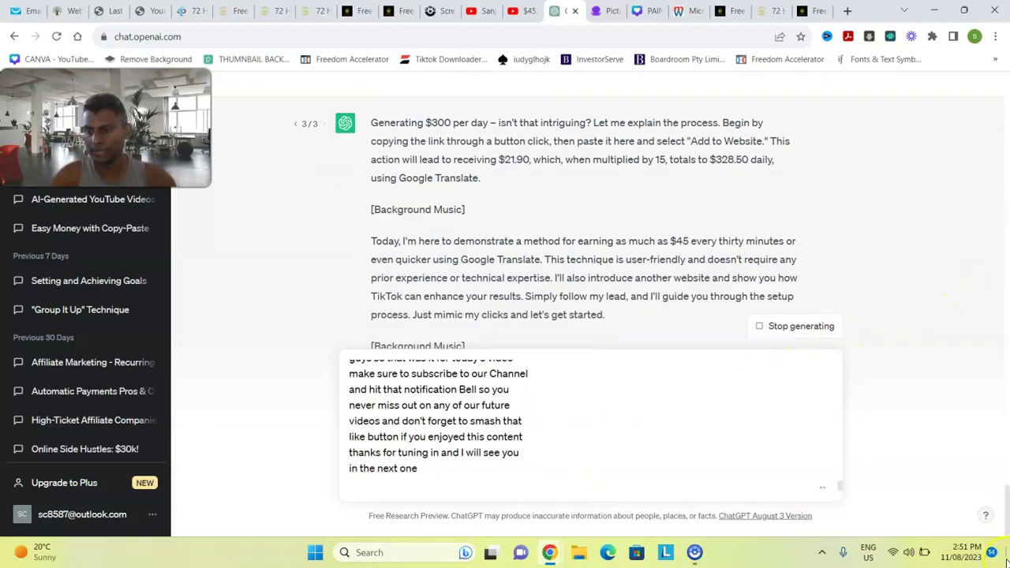
# Copy the beginning of the paraphrased script, from "Generating $300 per day" through "let's get started.".
pyautogui.moveTo(1008, 505); pyautogui.dragTo(1002, 559)
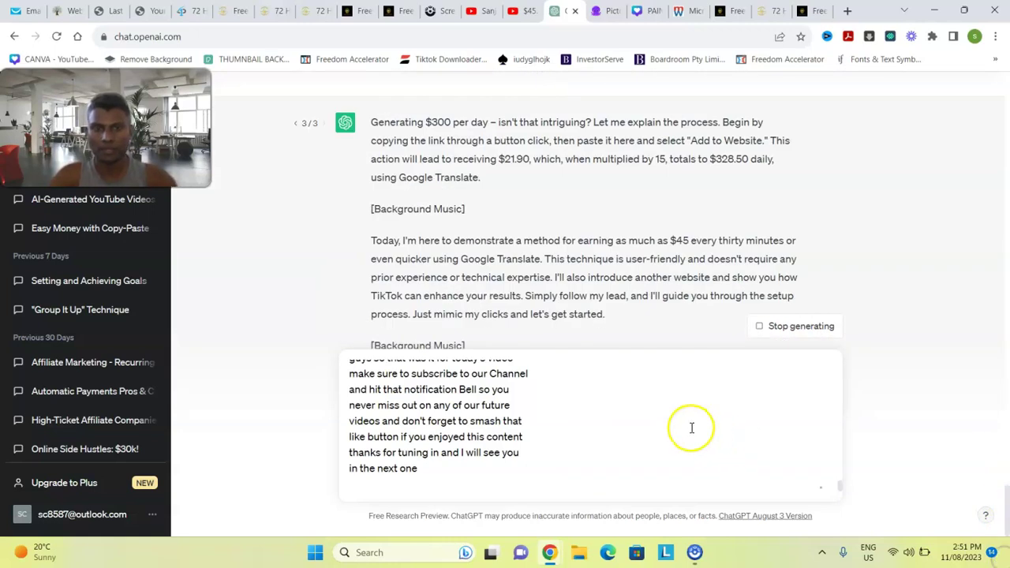
pyautogui.click(306, 335)
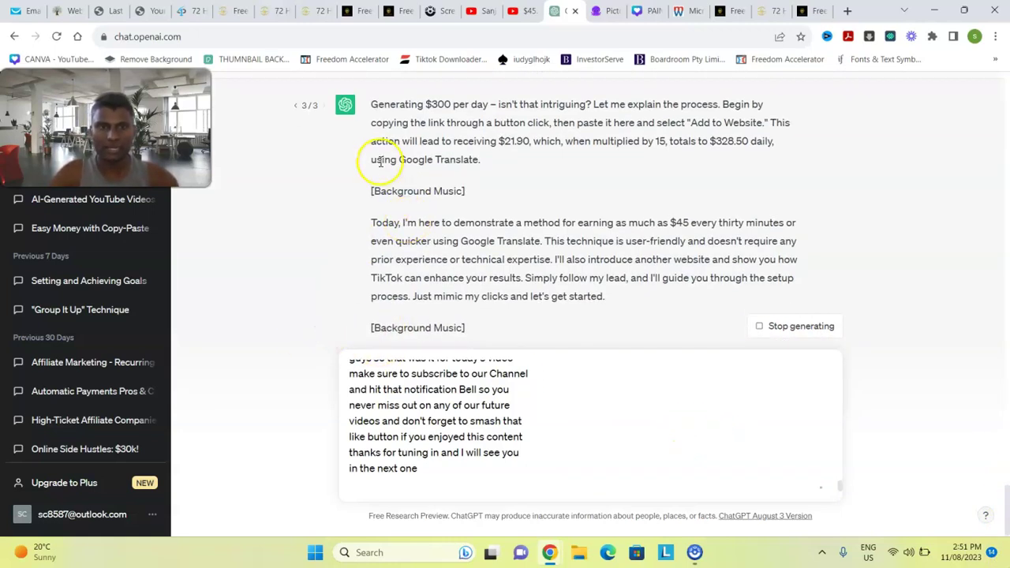
pyautogui.moveTo(371, 105); pyautogui.dragTo(751, 305)
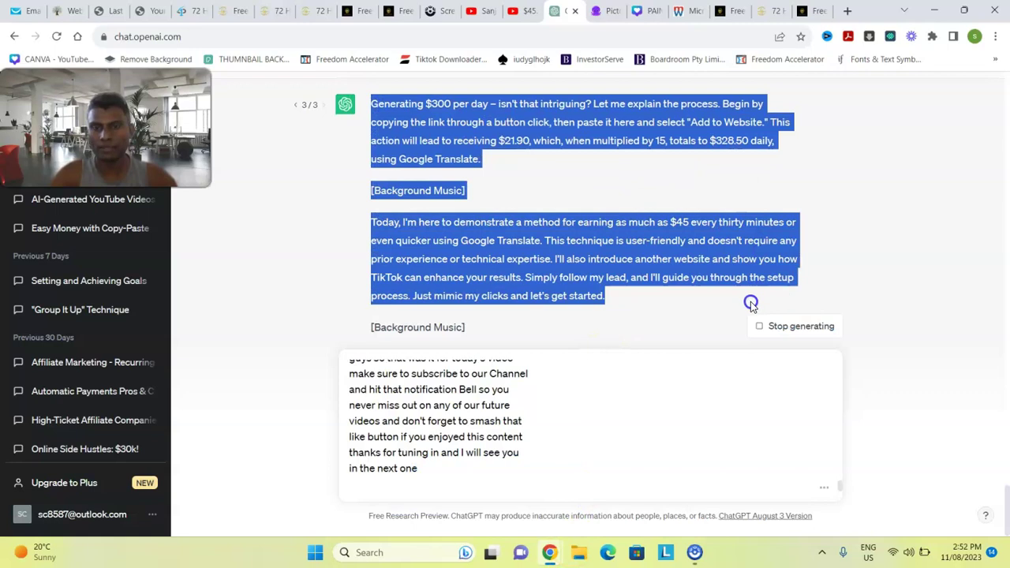
pyautogui.rightClick(715, 235)
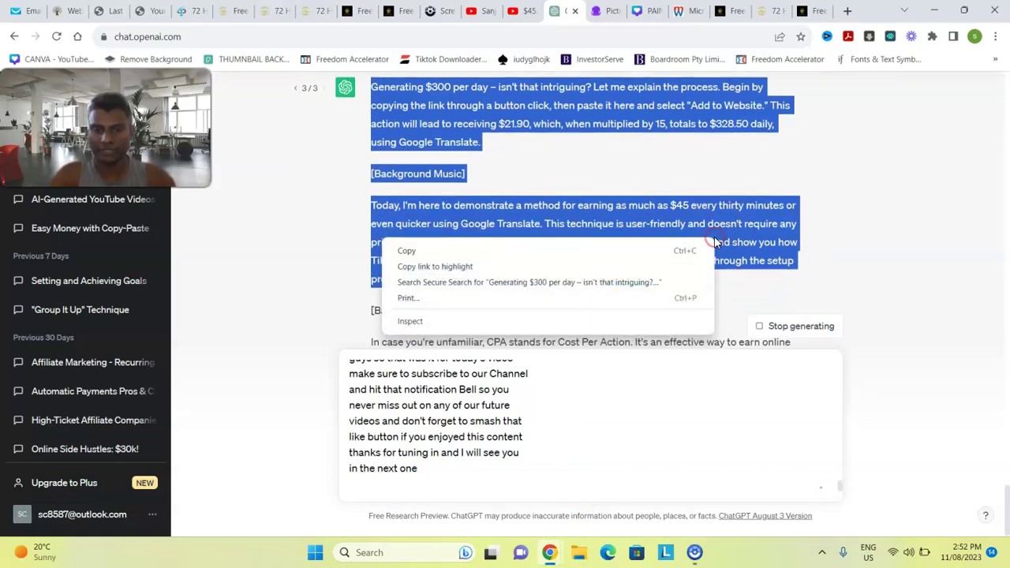
pyautogui.click(671, 250)
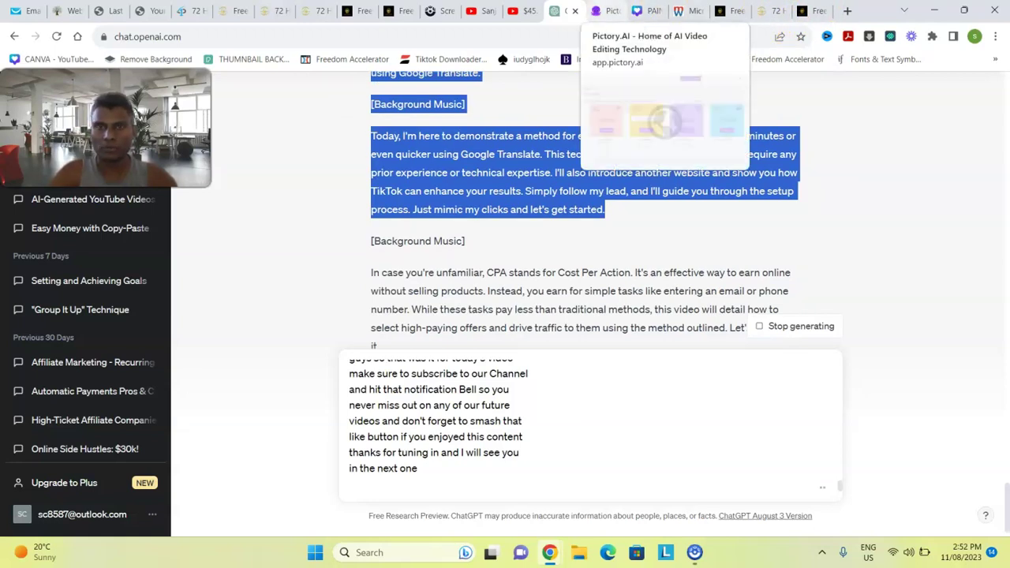
# Switch to Pictory, start a Script to Video project and paste the copied script into its text area.
pyautogui.click(609, 11)
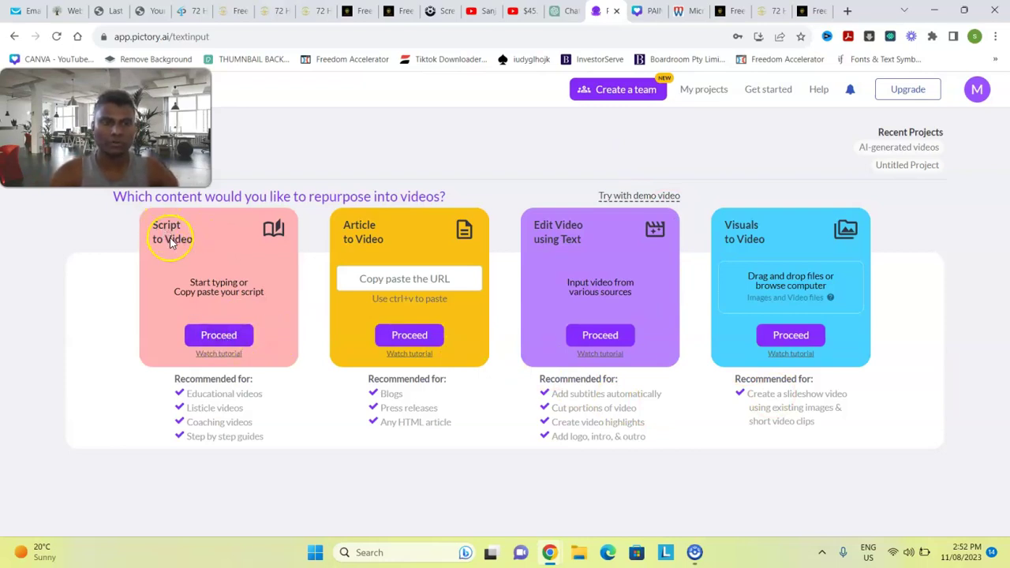
pyautogui.click(226, 336)
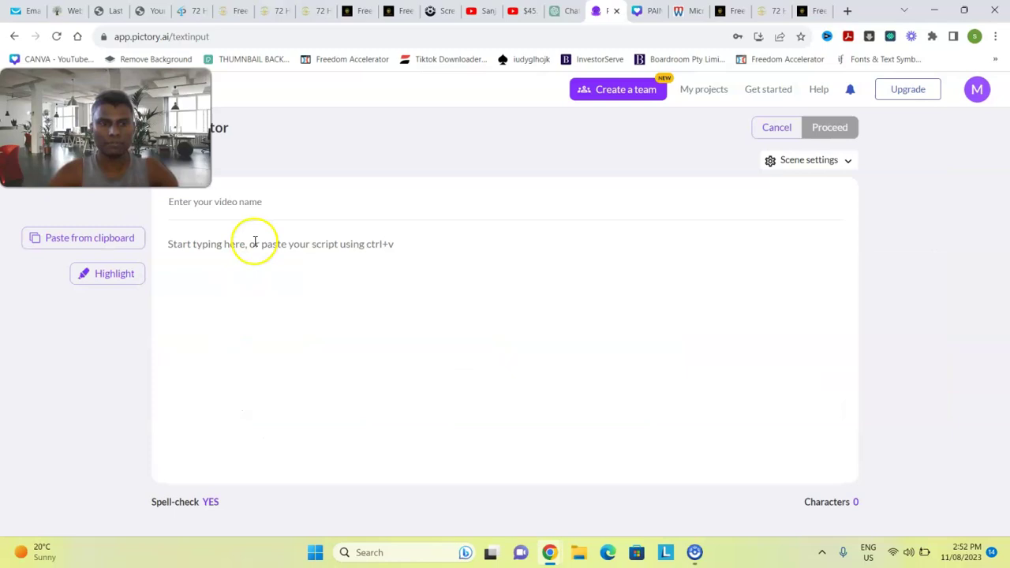
pyautogui.click(254, 244)
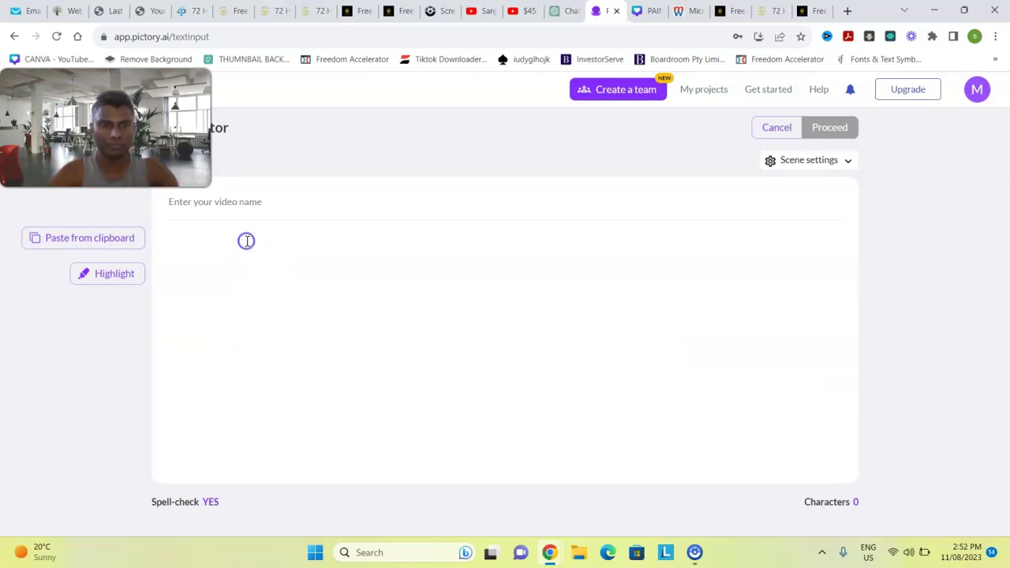
pyautogui.hotkey('ctrl', 'v')
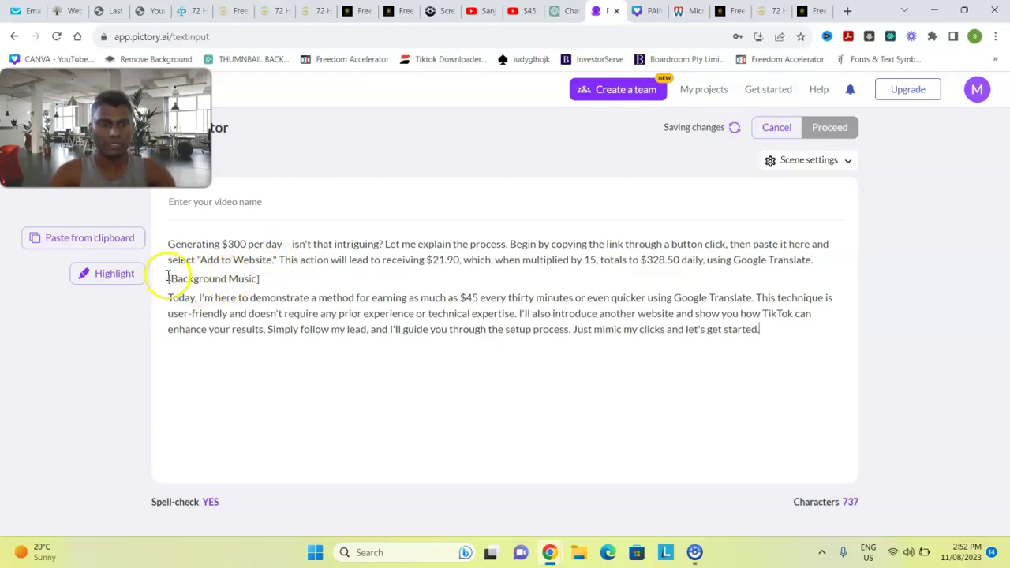
# Delete the "[Background Music]" text and start new lines before "Begin by copying", "This action will lead" and "This technique is".
pyautogui.moveTo(169, 279); pyautogui.dragTo(292, 275)
pyautogui.press('BackSpace')
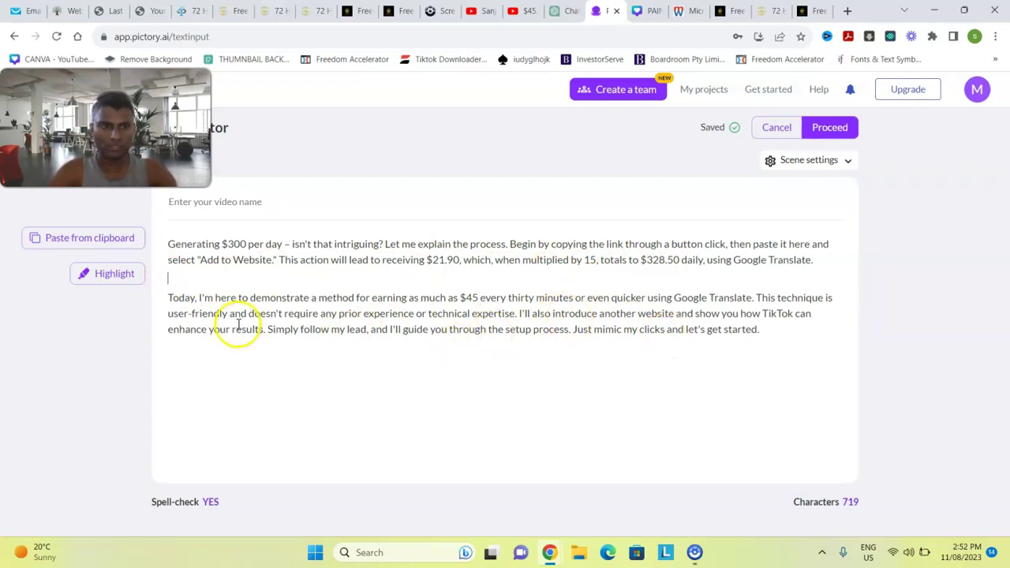
pyautogui.click(510, 244)
pyautogui.press('Return')
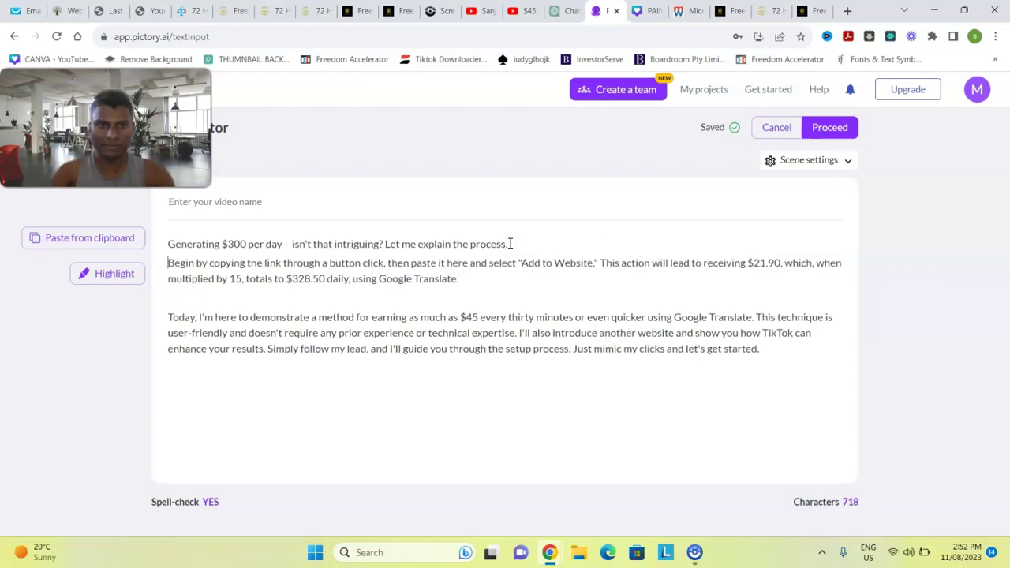
pyautogui.click(601, 263)
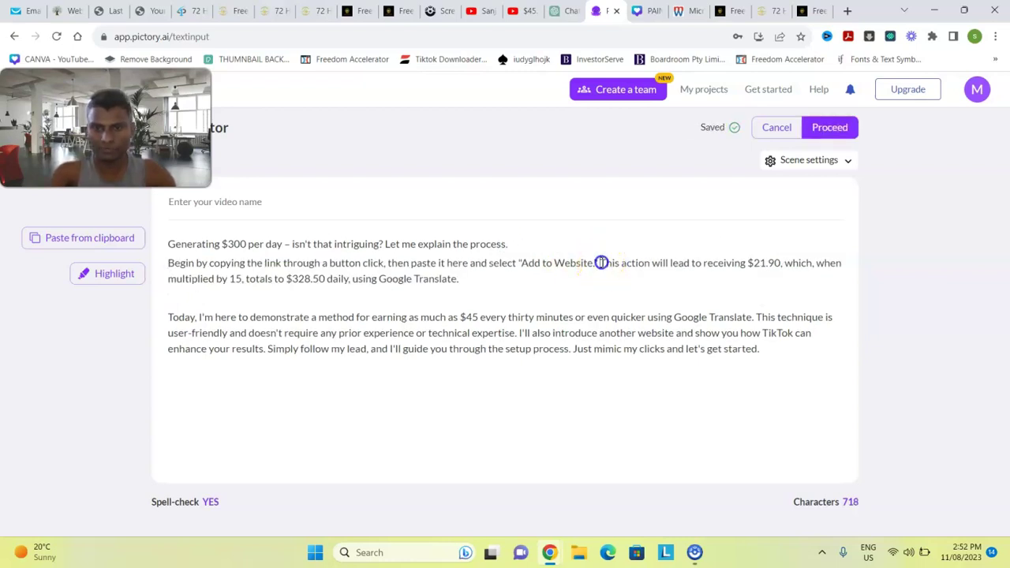
pyautogui.press('Return')
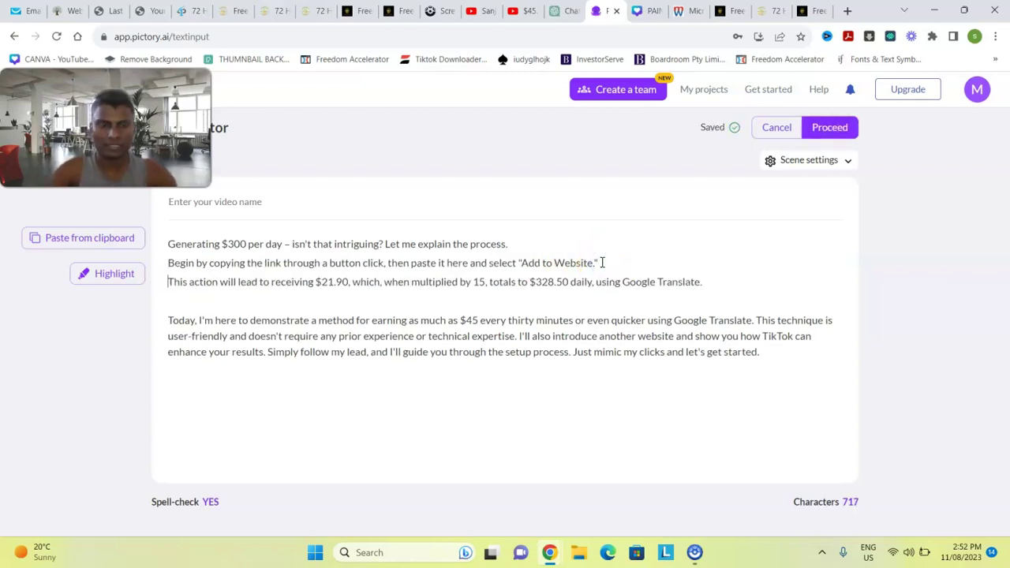
pyautogui.click(753, 321)
pyautogui.press('Return')
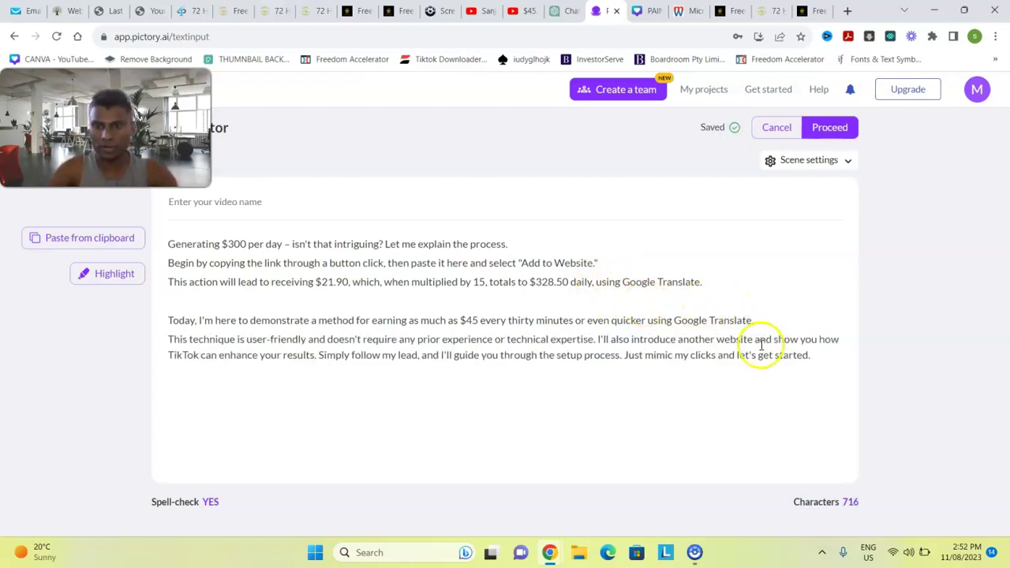
# Put "Just mimic my clicks" on its own line and add a closing line sending viewers to the link in the description.
pyautogui.click(625, 356)
pyautogui.press('Return')
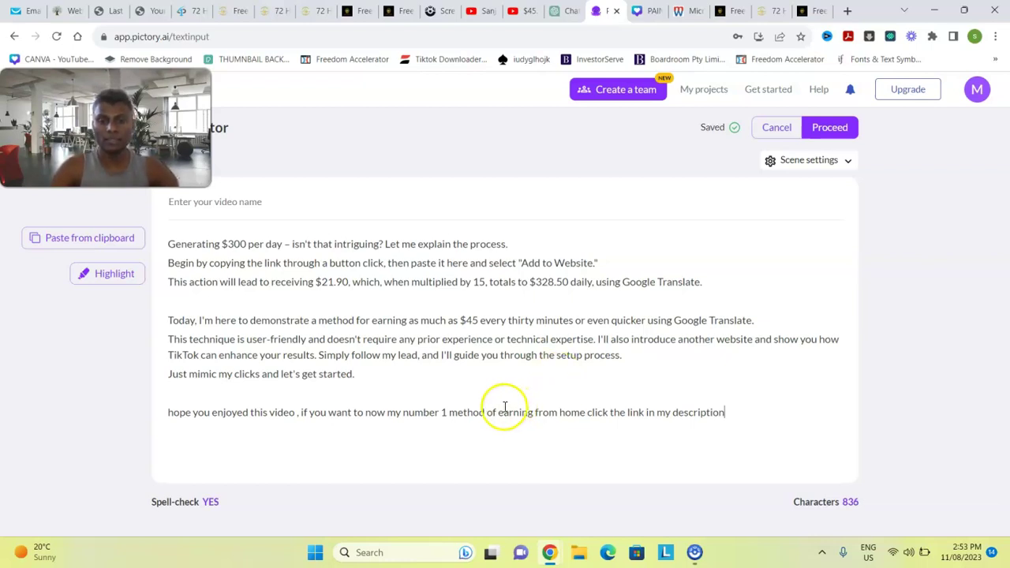
pyautogui.click(748, 412)
# Proceed with the whole script, generate the video storyboard with the Corporate template, and collapse the guide checklist.
pyautogui.moveTo(748, 412); pyautogui.dragTo(124, 218)
pyautogui.click(773, 161)
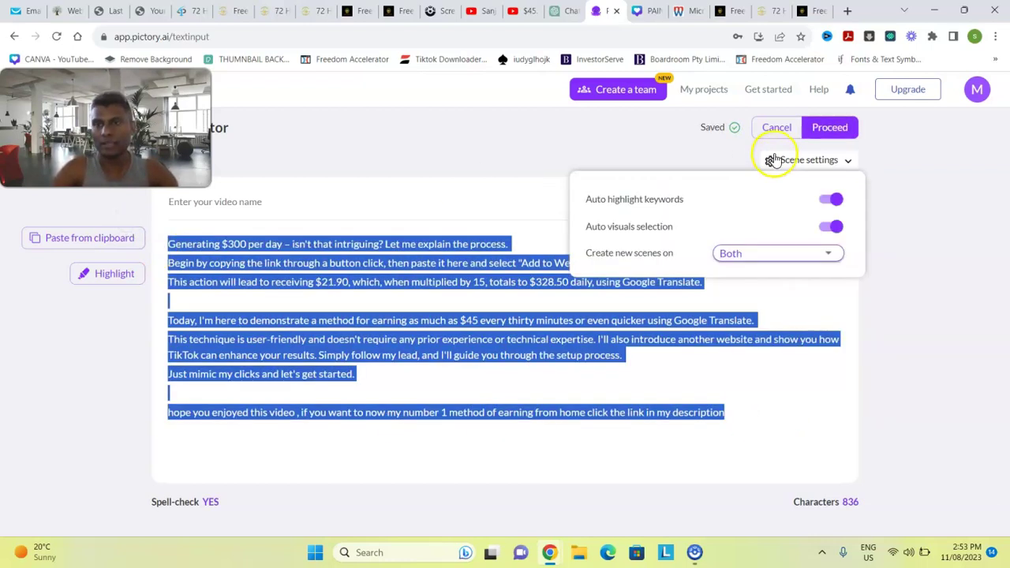
pyautogui.click(829, 127)
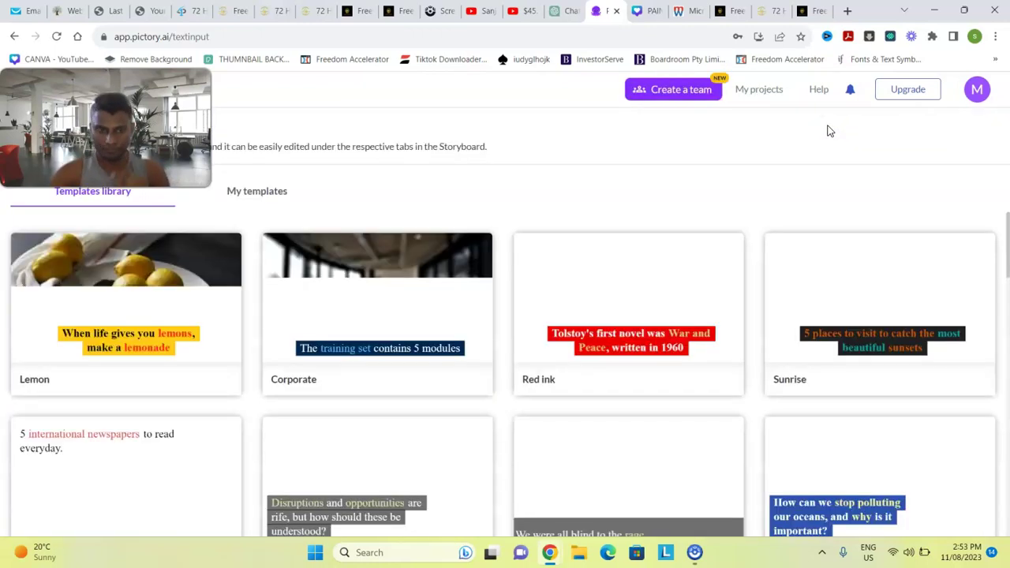
pyautogui.click(673, 317)
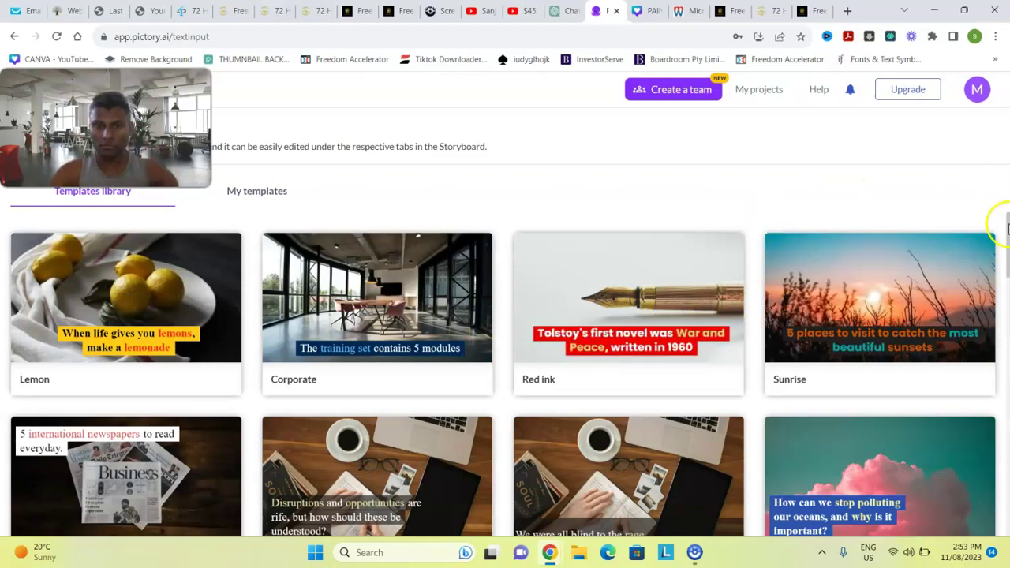
pyautogui.moveTo(1007, 230)
pyautogui.mouseDown()
pyautogui.moveTo(1001, 288)
pyautogui.moveTo(1000, 219)
pyautogui.moveTo(1004, 238)
pyautogui.mouseUp()
pyautogui.click(370, 254)
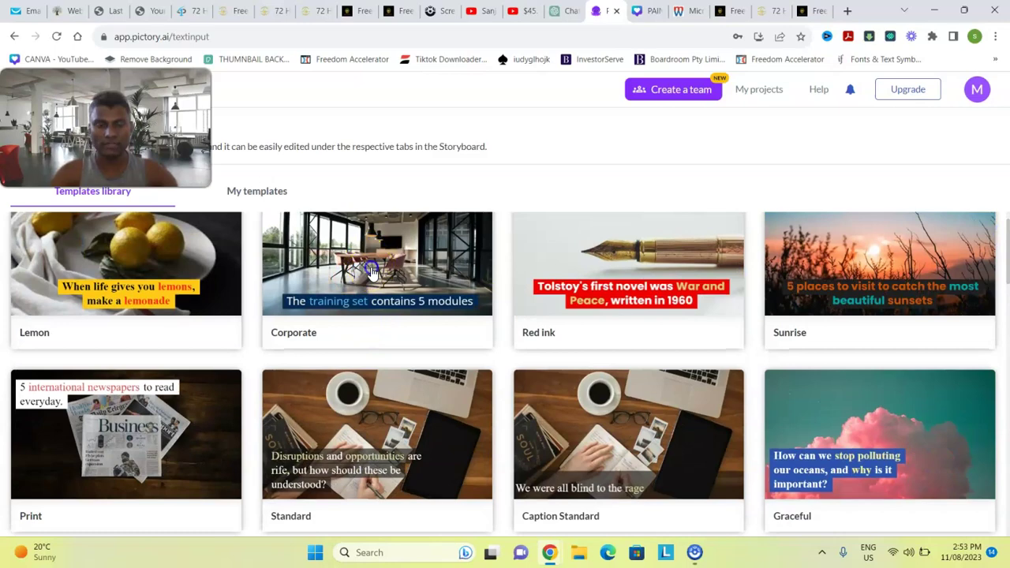
pyautogui.click(314, 258)
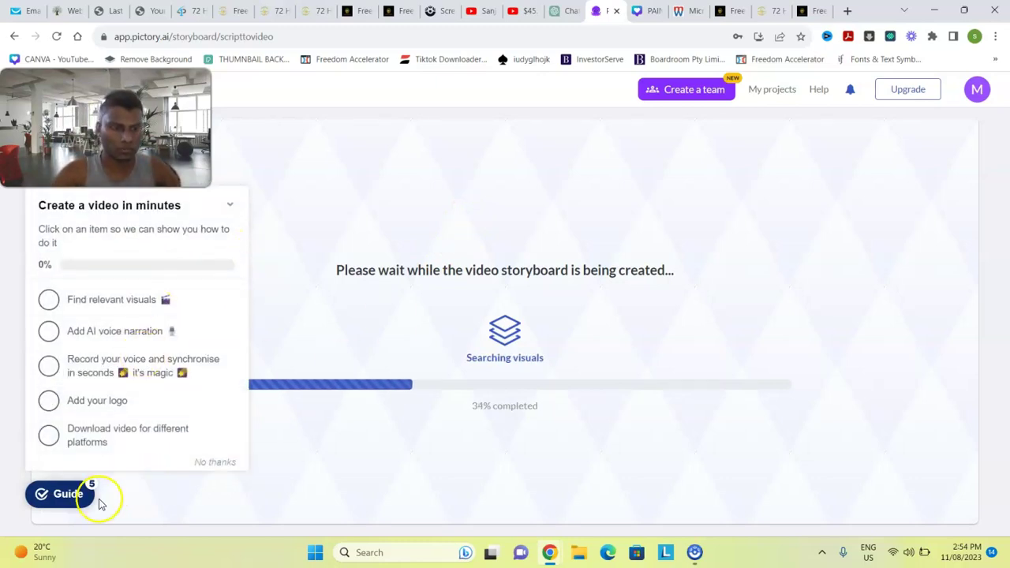
pyautogui.click(68, 494)
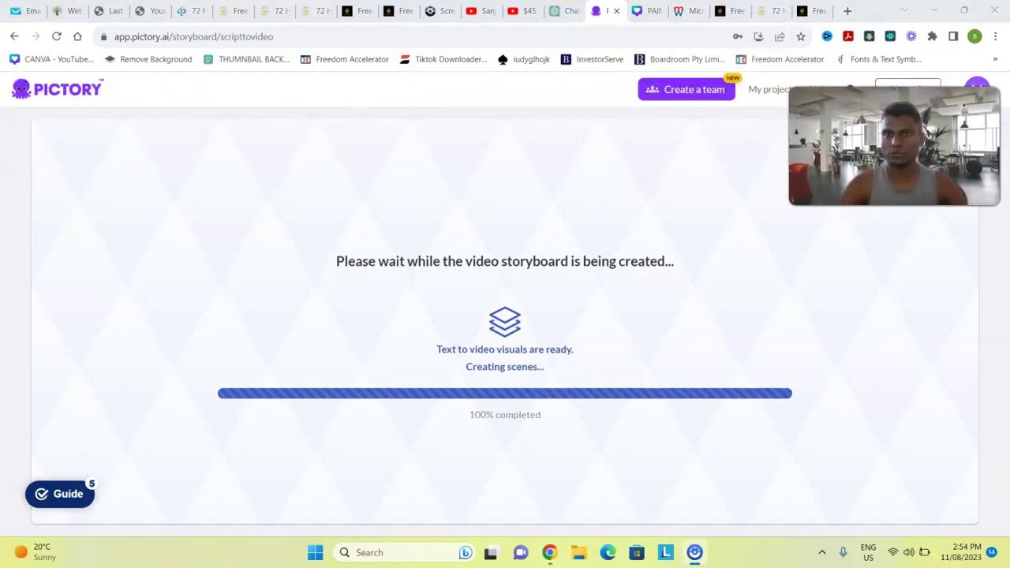
# Switch to the Canva thumbnail design and delete its purple-to-green gradient background.
pyautogui.click(645, 10)
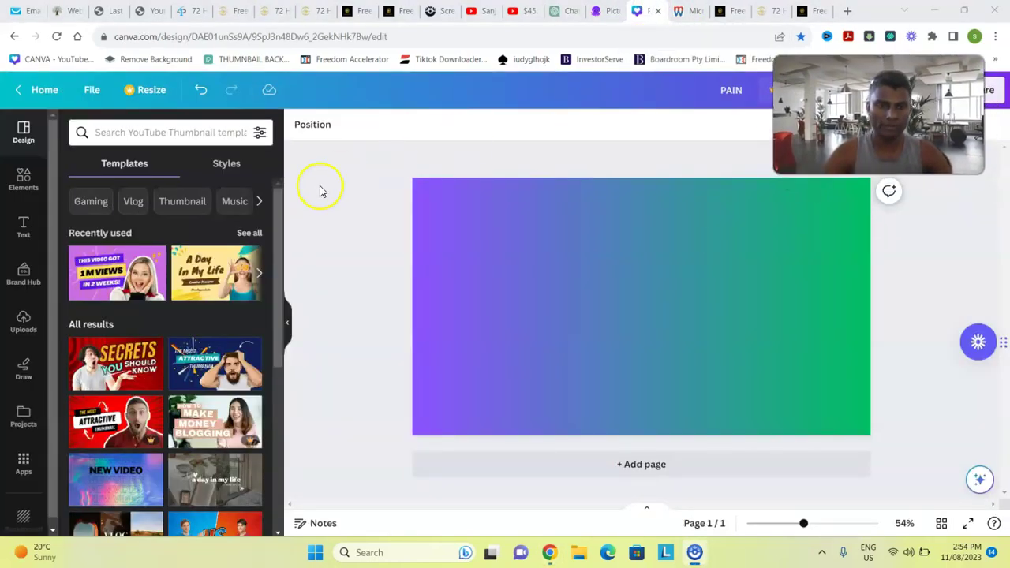
pyautogui.moveTo(369, 228); pyautogui.dragTo(953, 446)
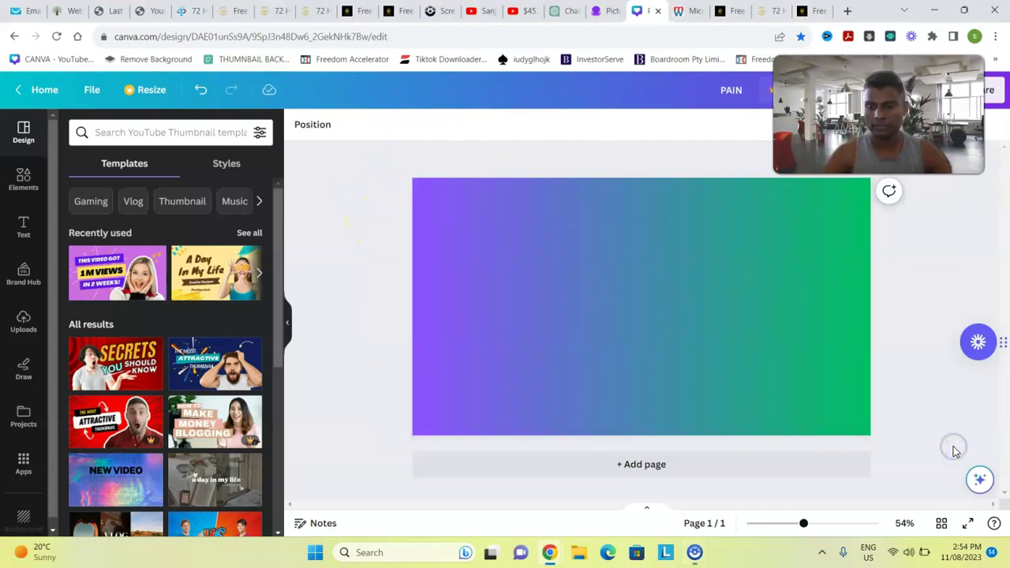
pyautogui.click(791, 304)
pyautogui.press('Delete')
pyautogui.click(329, 201)
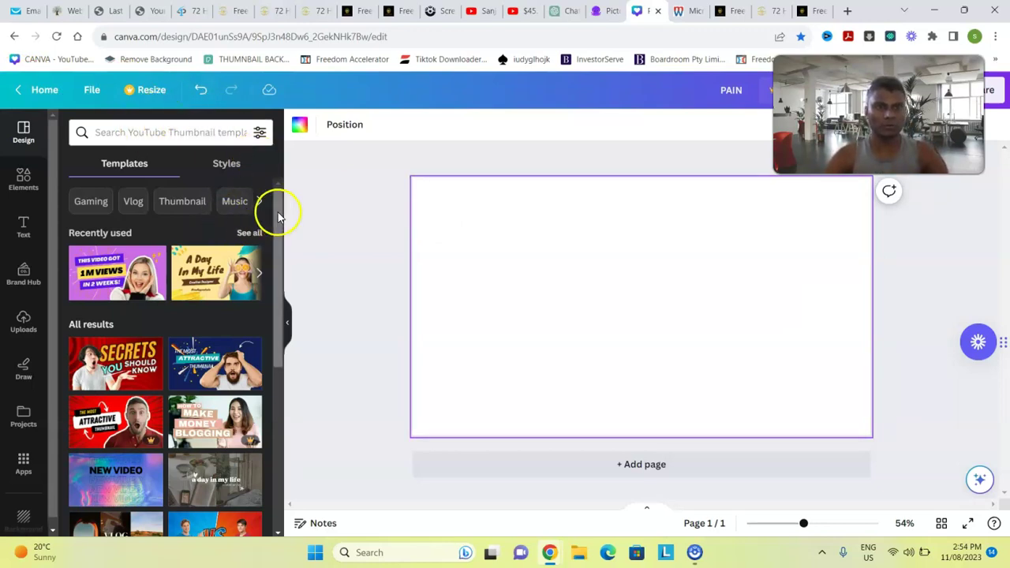
# Browse the recently used templates and apply the yellow "Tips & Tricks to Build Your Wealth" template to the page.
pyautogui.scroll(-1, 276, 204)
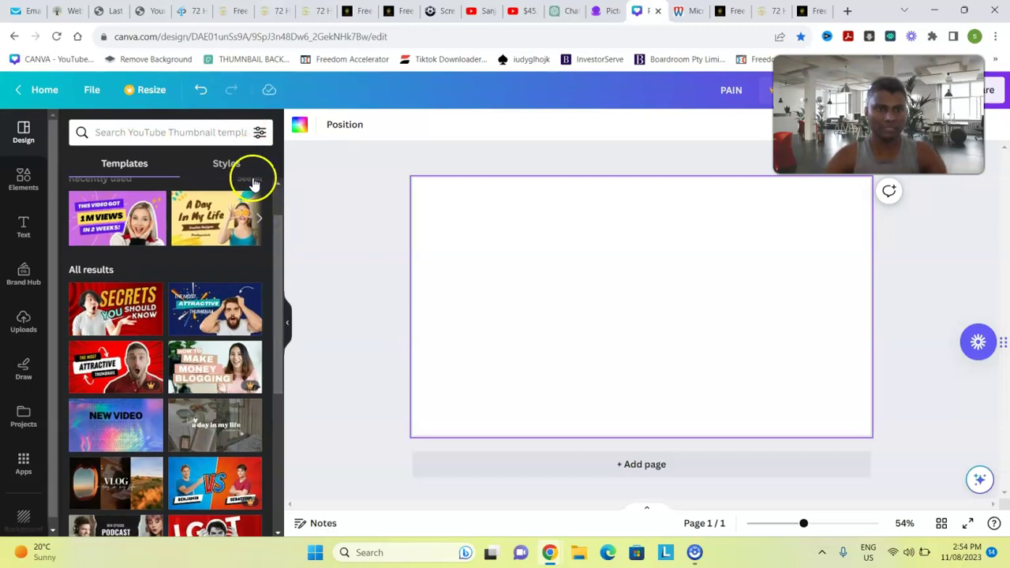
pyautogui.click(251, 182)
pyautogui.moveTo(281, 230); pyautogui.dragTo(226, 163)
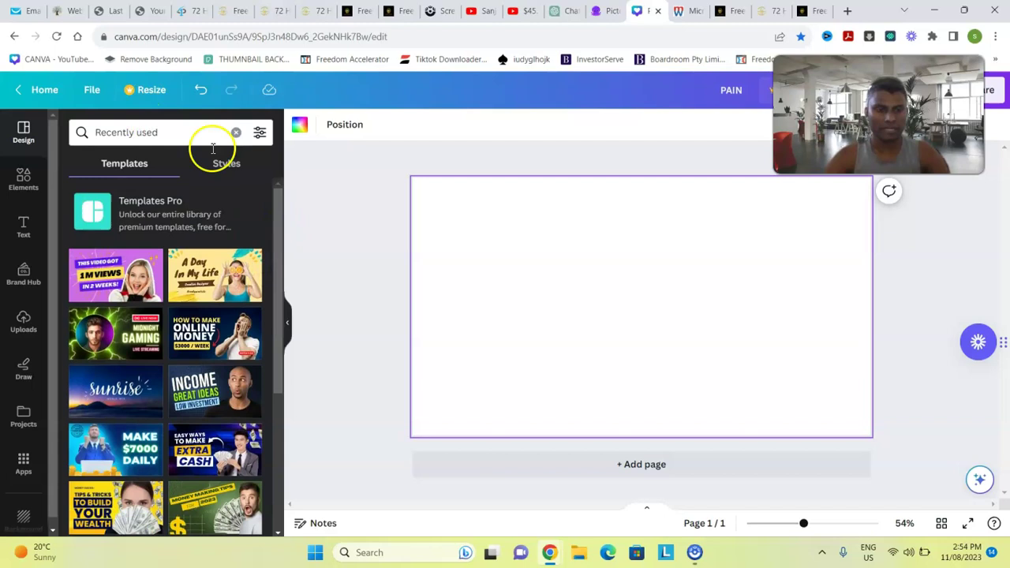
pyautogui.moveTo(279, 226); pyautogui.dragTo(279, 293)
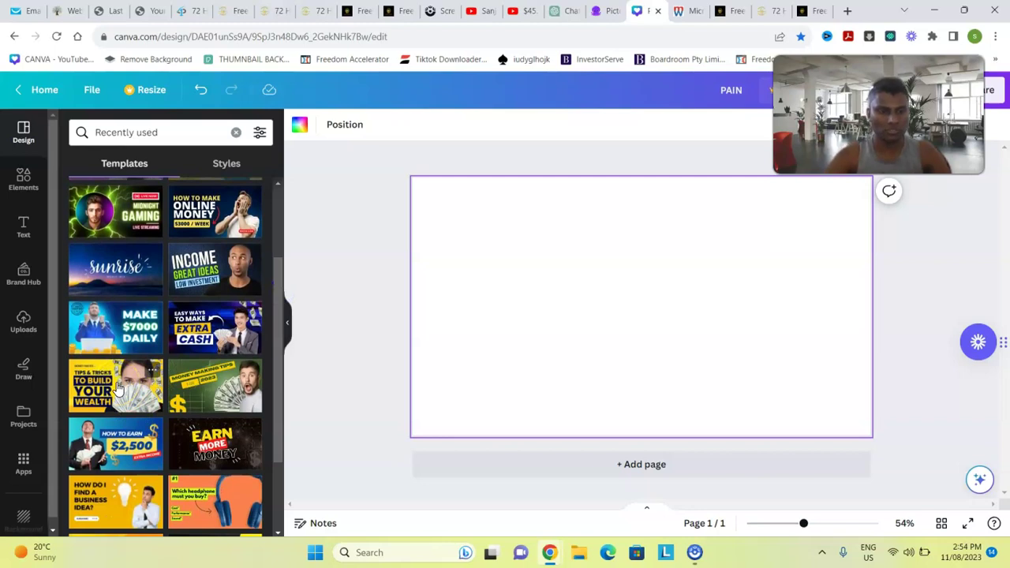
pyautogui.click(117, 387)
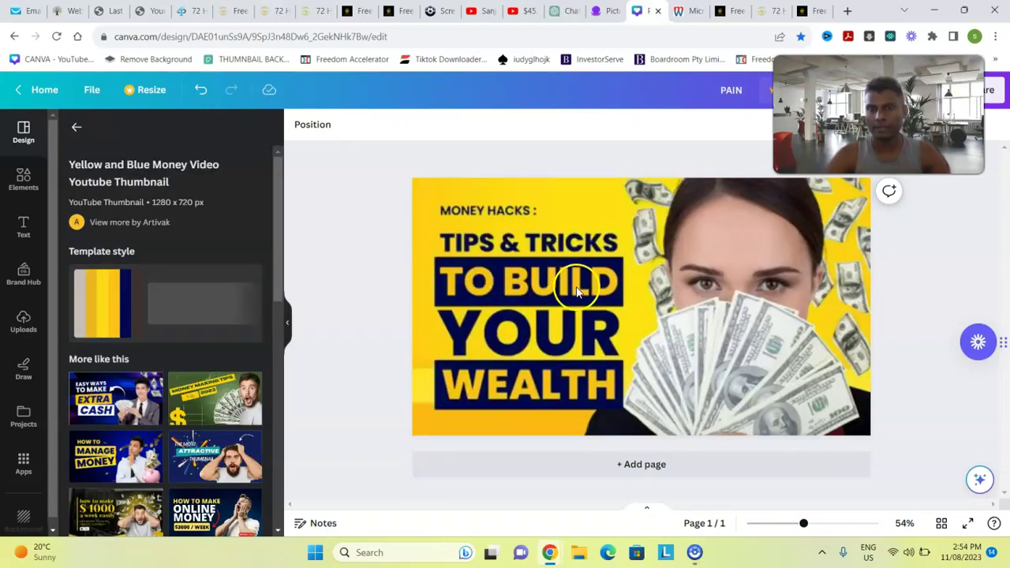
# Remove the woman's photo and the yellow background image from the template, shifting the falling dollar bills to the page's right edge.
pyautogui.click(615, 246)
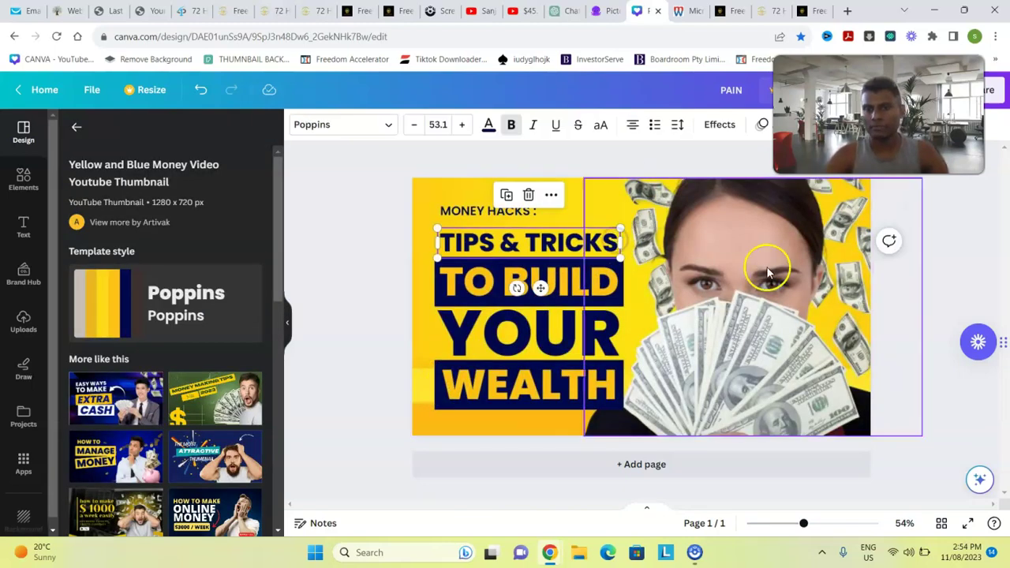
pyautogui.click(815, 307)
pyautogui.moveTo(816, 306); pyautogui.dragTo(333, 565)
pyautogui.click(642, 338)
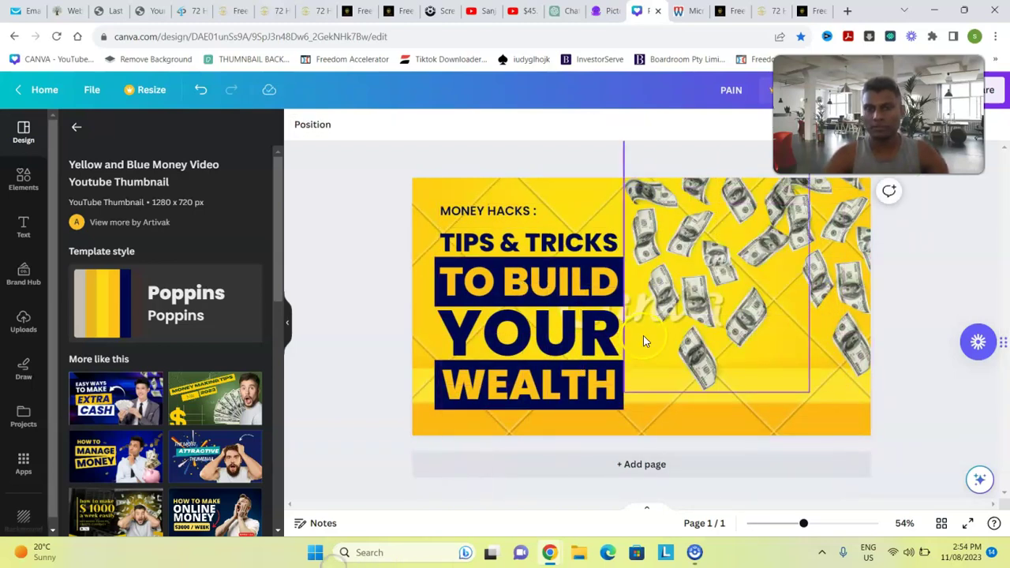
pyautogui.moveTo(663, 302); pyautogui.dragTo(766, 305)
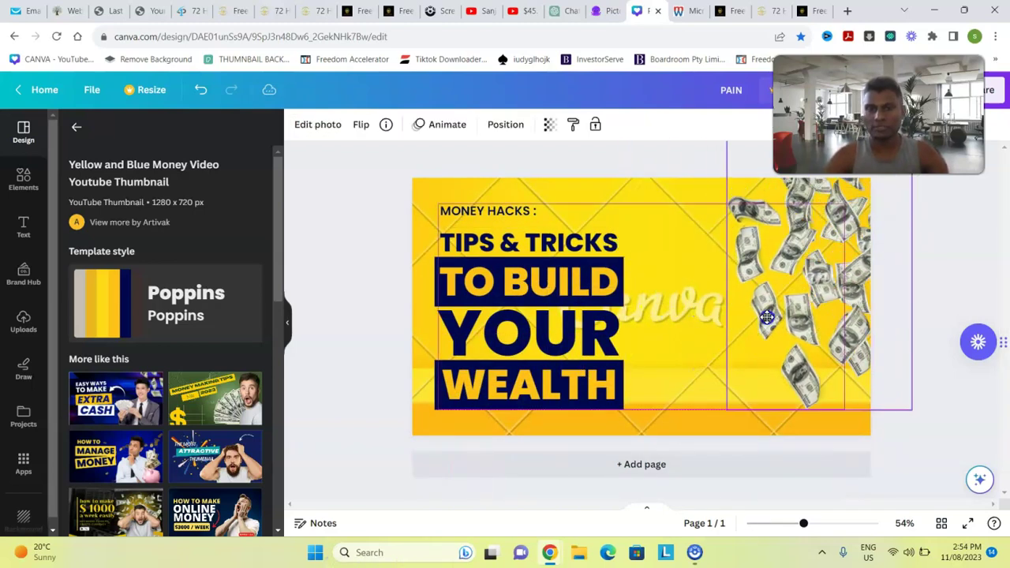
pyautogui.click(660, 302)
pyautogui.press('Delete')
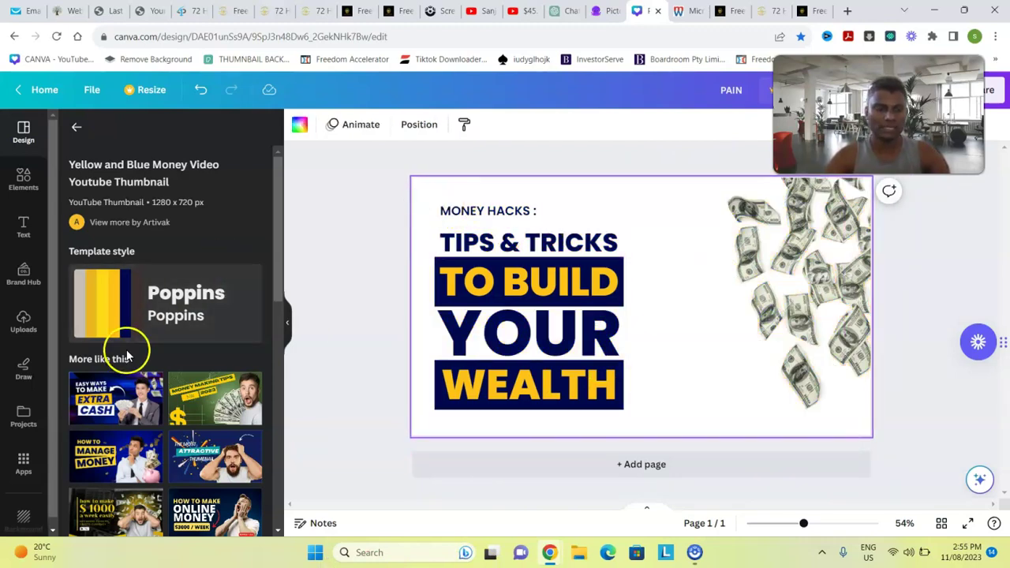
# Try a red page background, then set it to the solid yellow colour.
pyautogui.scroll(-1, 54, 417)
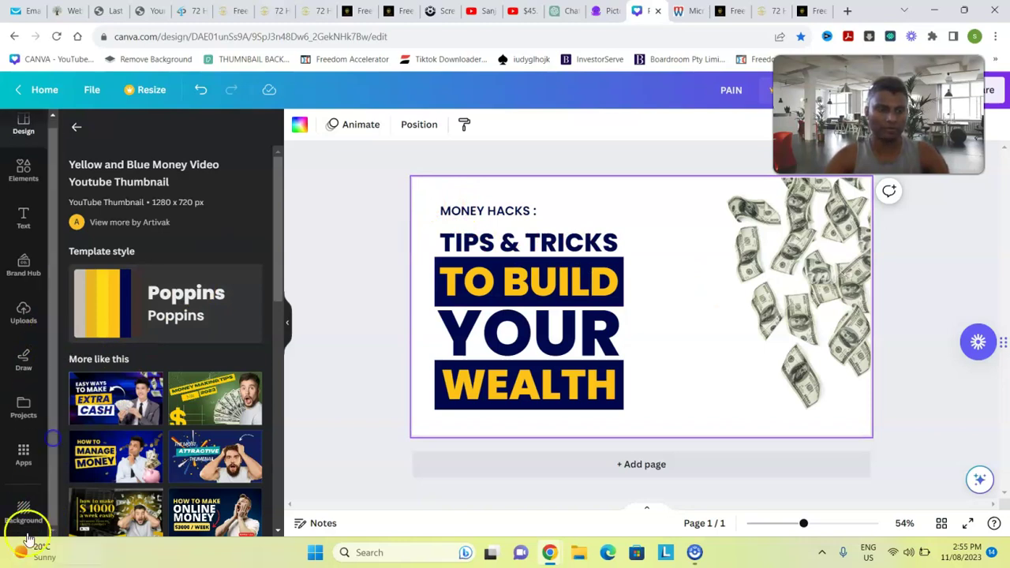
pyautogui.click(22, 512)
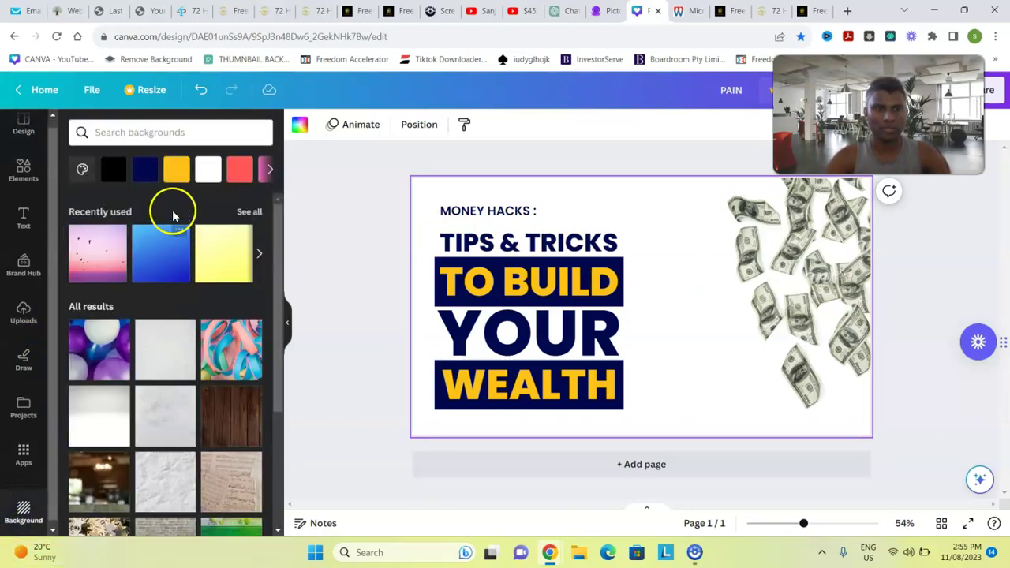
pyautogui.click(177, 171)
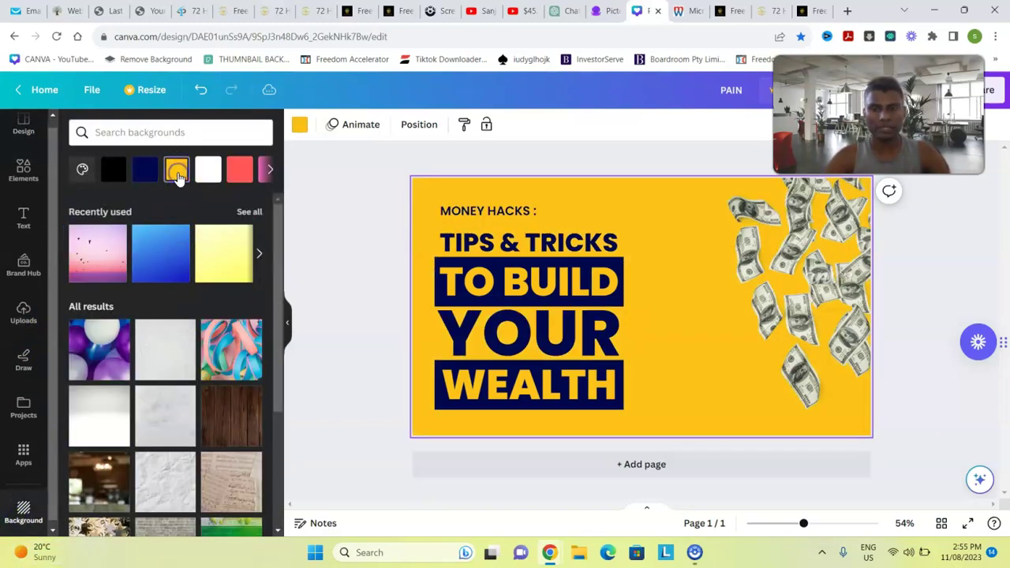
pyautogui.click(237, 170)
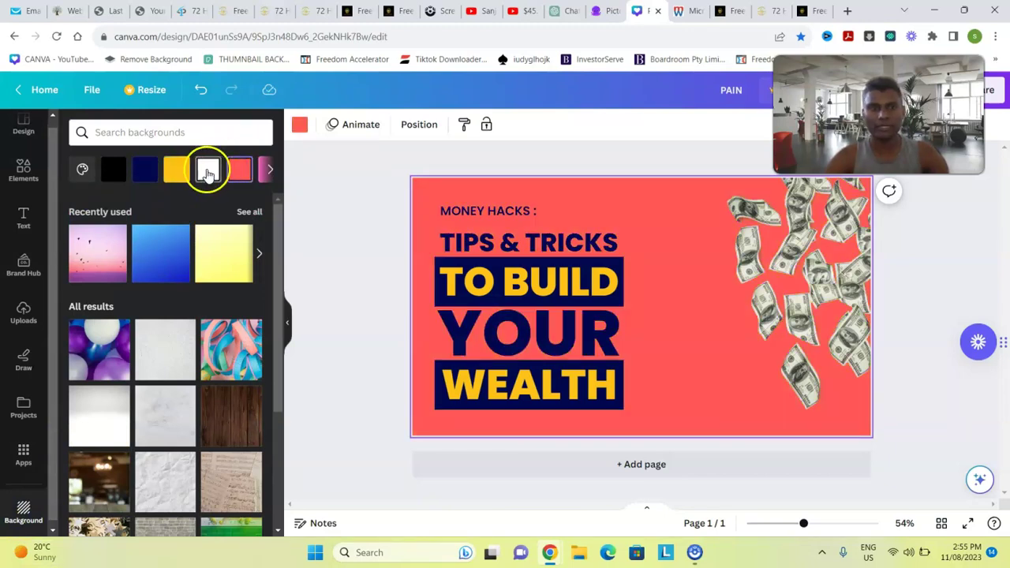
pyautogui.click(177, 171)
# Rearrange the two dollar-bill graphics so the bills spread over the right half of the thumbnail.
pyautogui.moveTo(758, 296); pyautogui.dragTo(641, 288)
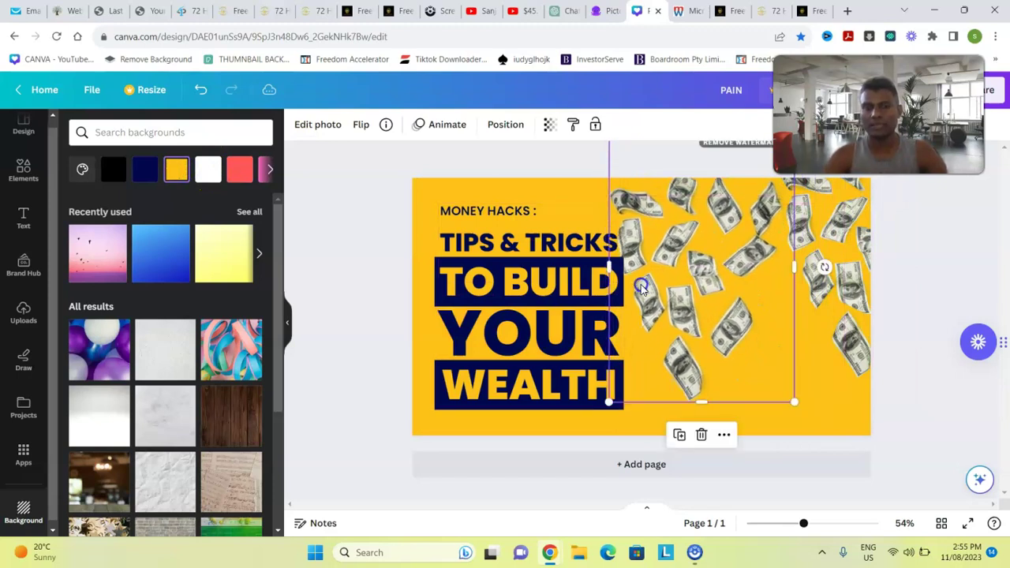
pyautogui.moveTo(789, 339); pyautogui.dragTo(778, 357)
pyautogui.moveTo(697, 309); pyautogui.dragTo(693, 331)
pyautogui.click(940, 232)
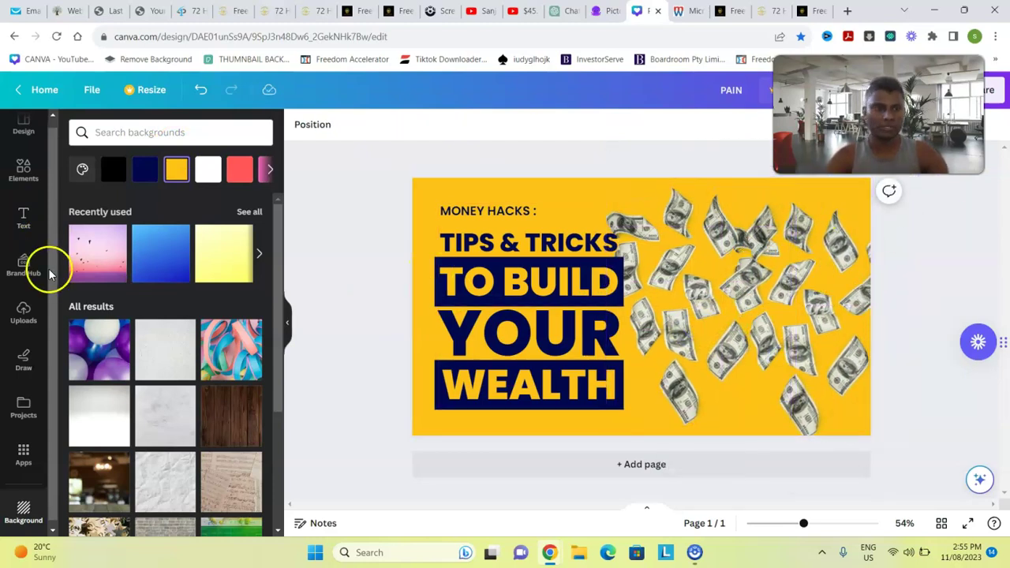
# Find the cut-out family photo among the uploaded images and add it to the thumbnail.
pyautogui.click(23, 312)
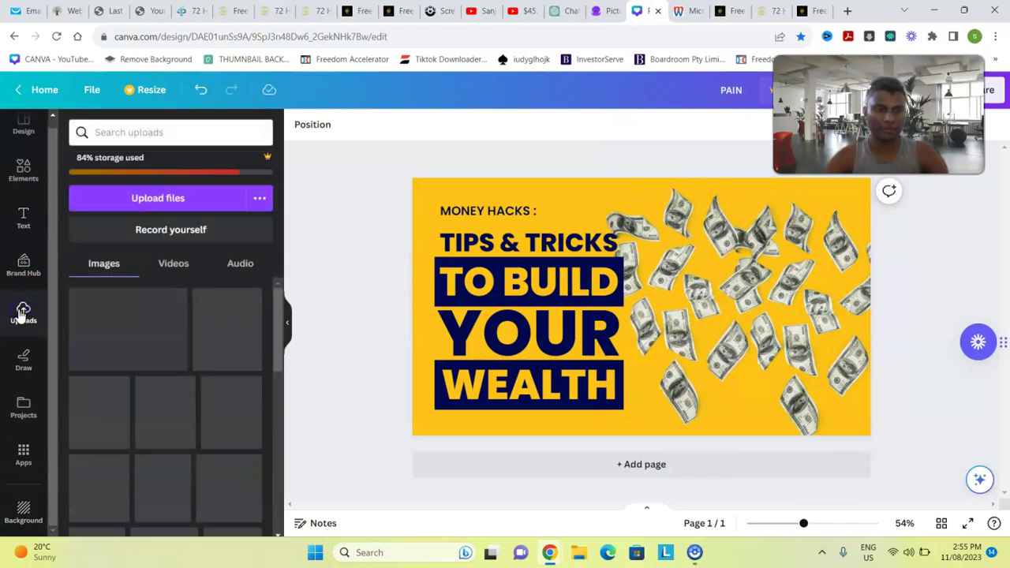
pyautogui.moveTo(275, 307); pyautogui.dragTo(257, 509)
pyautogui.scroll(-3, 258, 509)
pyautogui.moveTo(270, 418); pyautogui.dragTo(273, 487)
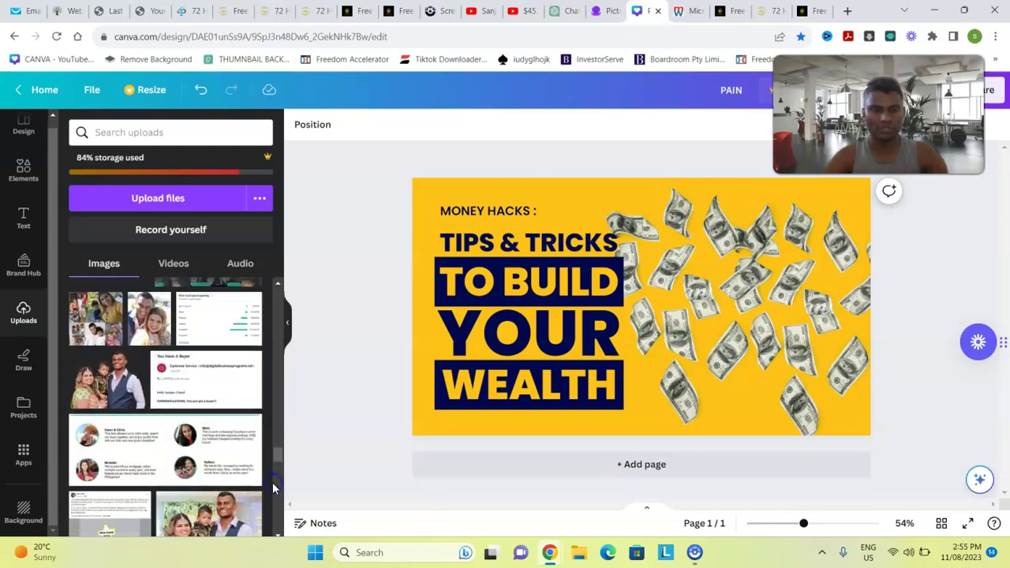
pyautogui.moveTo(103, 391)
pyautogui.mouseDown()
pyautogui.moveTo(106, 406)
pyautogui.moveTo(110, 399)
pyautogui.mouseUp()
# Enlarge the family photo to the page's height, nudge the "TO BUILD" line, and move the photo down over the headline's lower lines.
pyautogui.moveTo(698, 296); pyautogui.dragTo(835, 350)
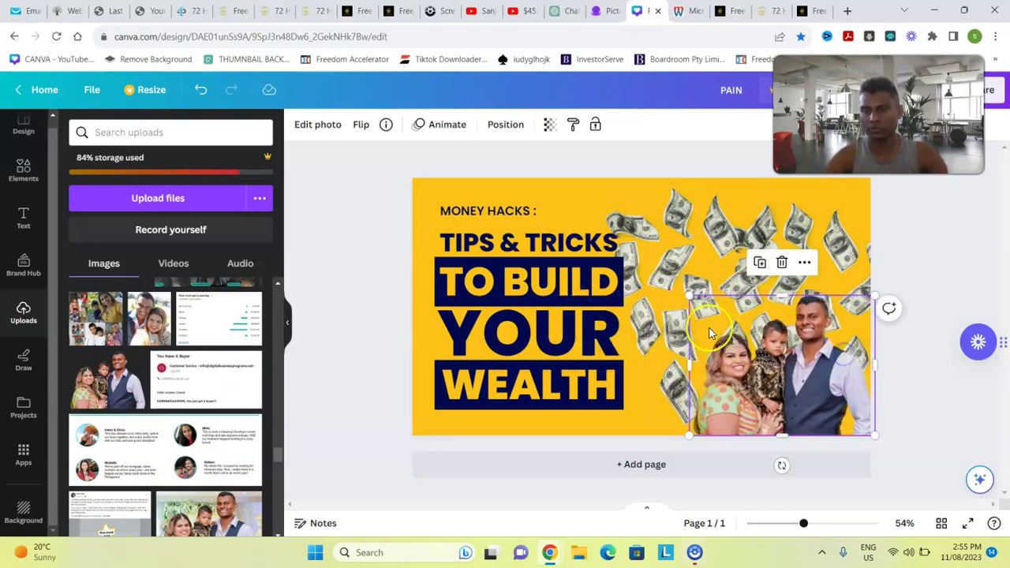
pyautogui.moveTo(689, 297); pyautogui.dragTo(530, 174)
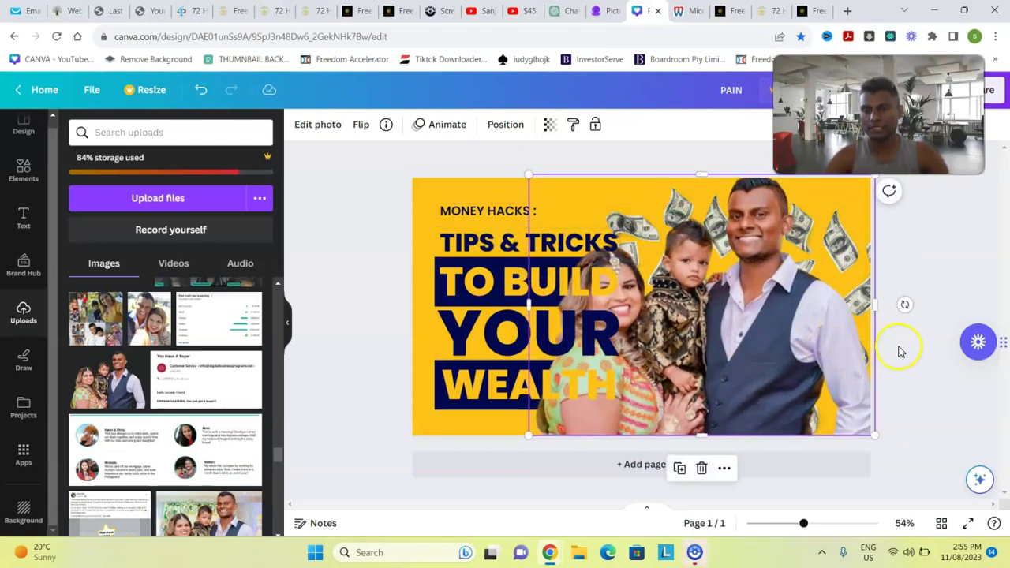
pyautogui.moveTo(756, 259); pyautogui.dragTo(830, 257)
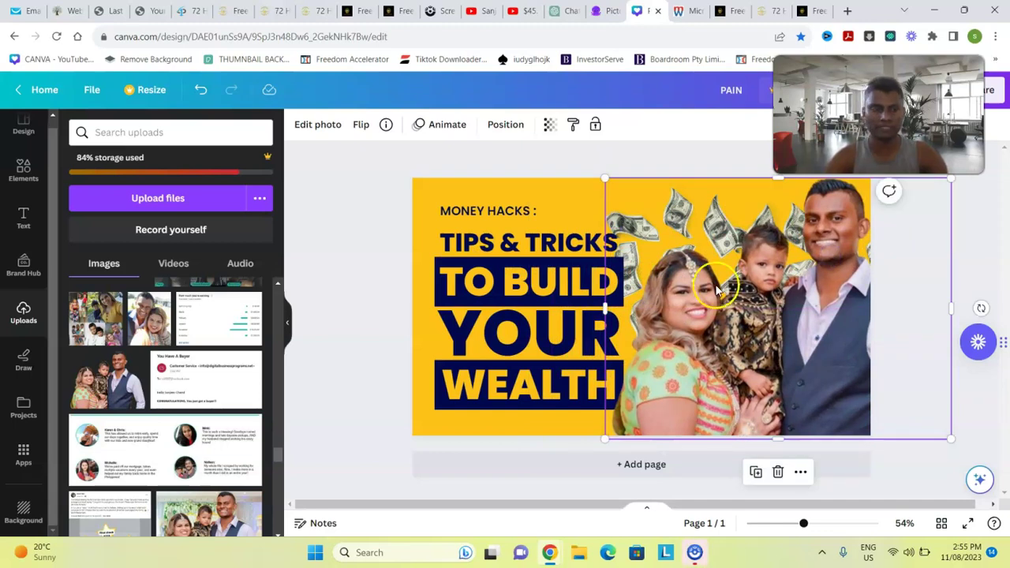
pyautogui.click(521, 277)
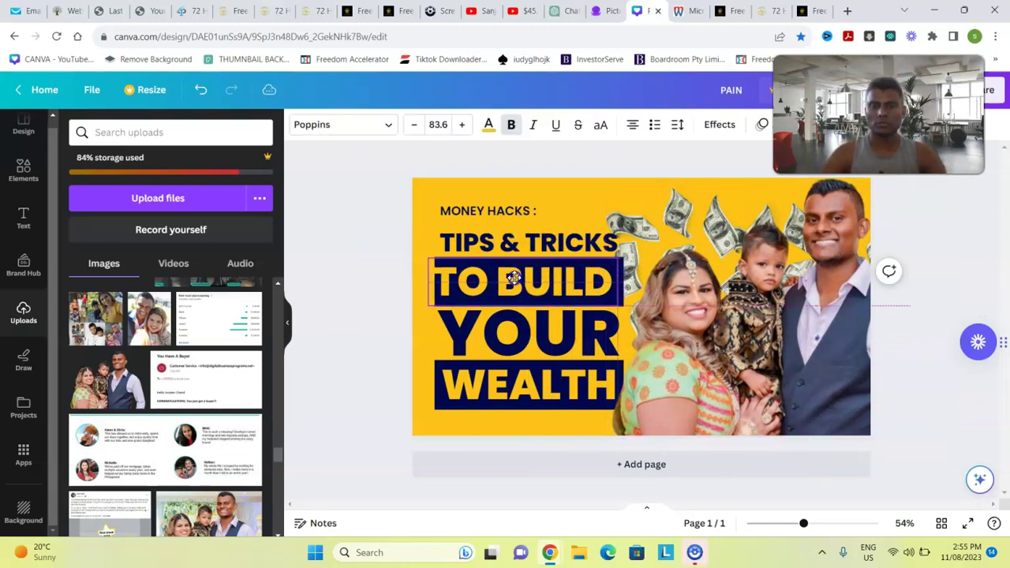
pyautogui.click(367, 229)
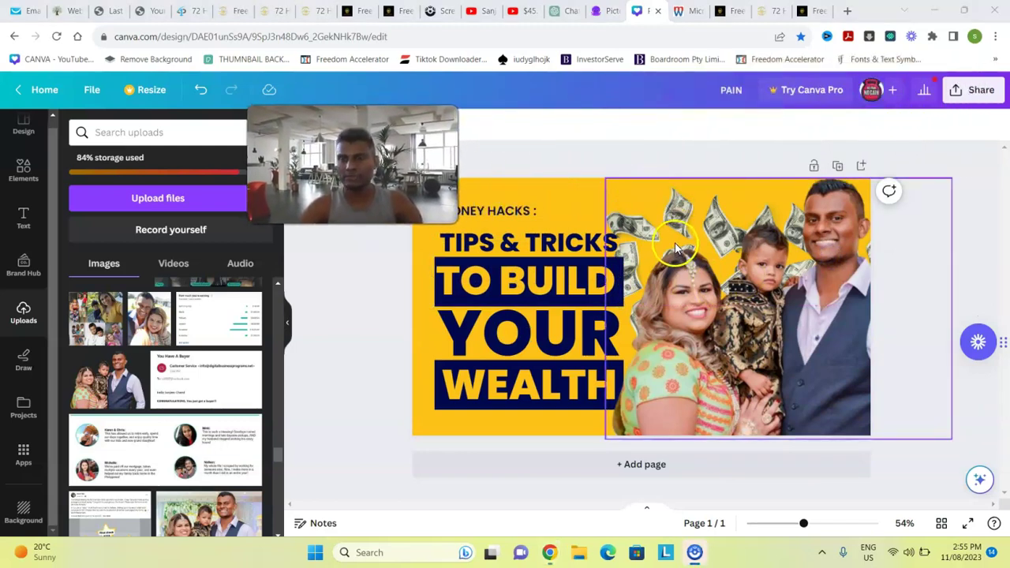
pyautogui.moveTo(679, 251); pyautogui.dragTo(464, 376)
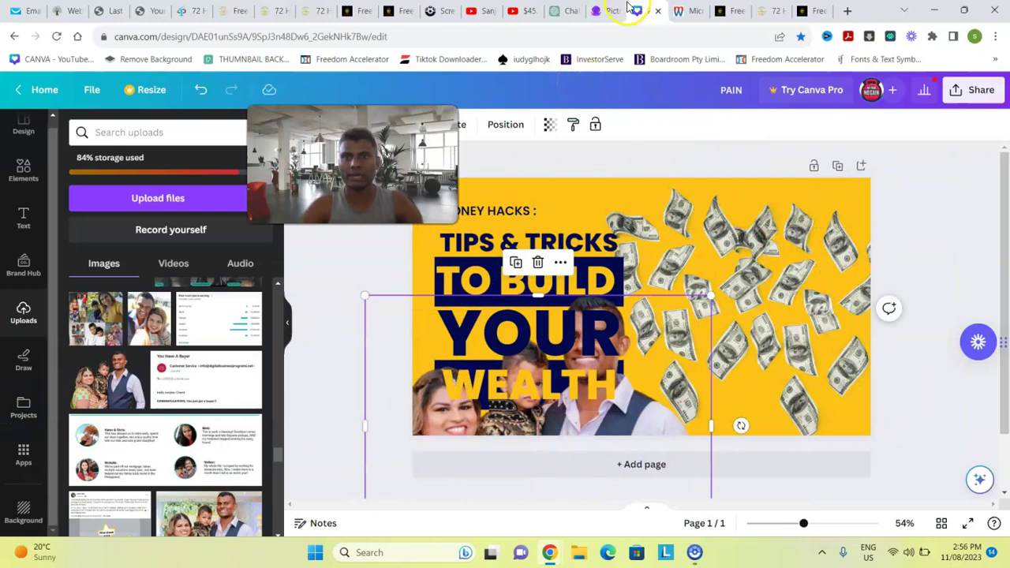
# Switch back to the Pictory storyboard and open the list of AI voice-over tracks from the Scene 1 voice-over options.
pyautogui.click(628, 10)
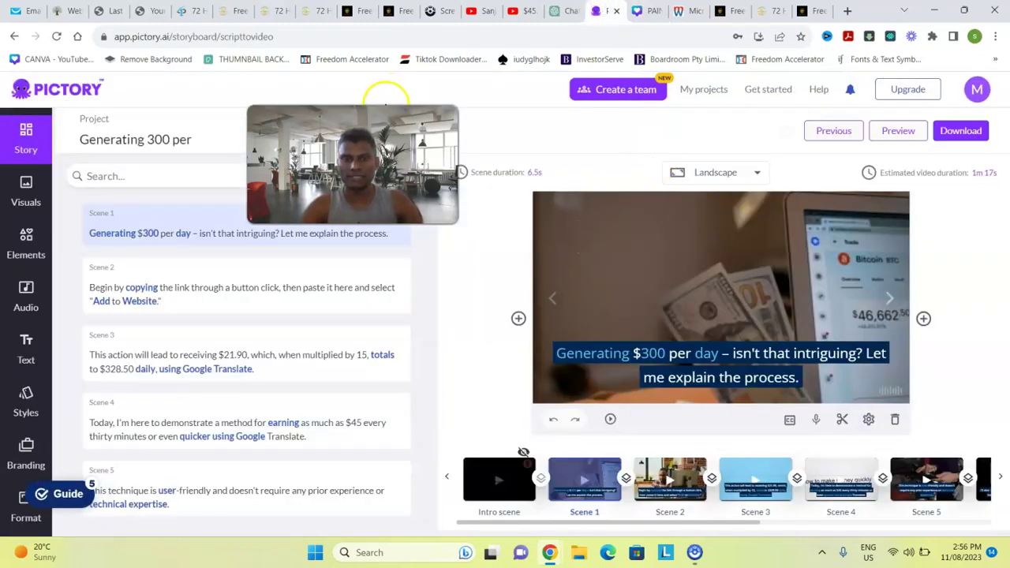
pyautogui.moveTo(386, 103); pyautogui.dragTo(592, 93)
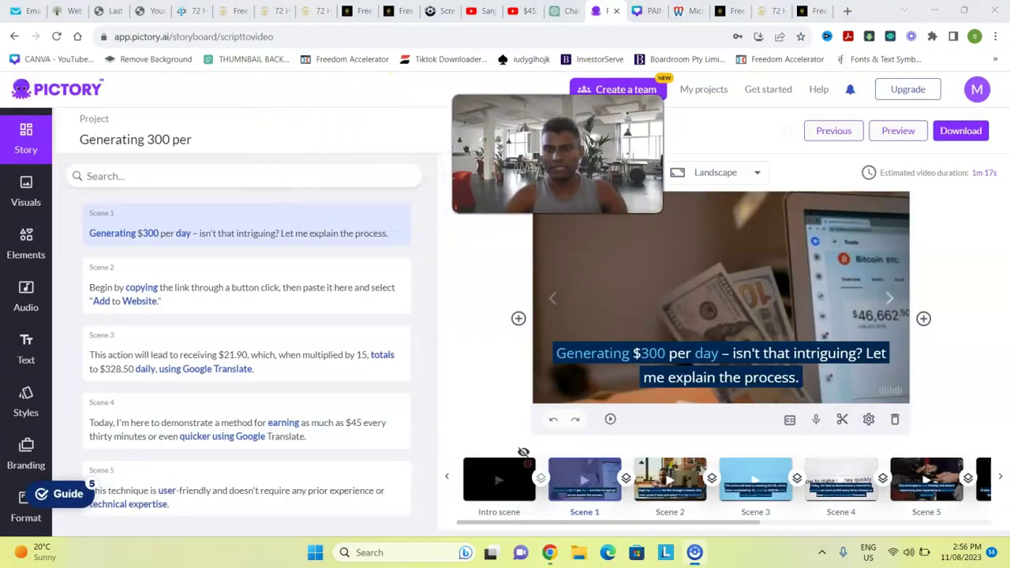
pyautogui.click(816, 419)
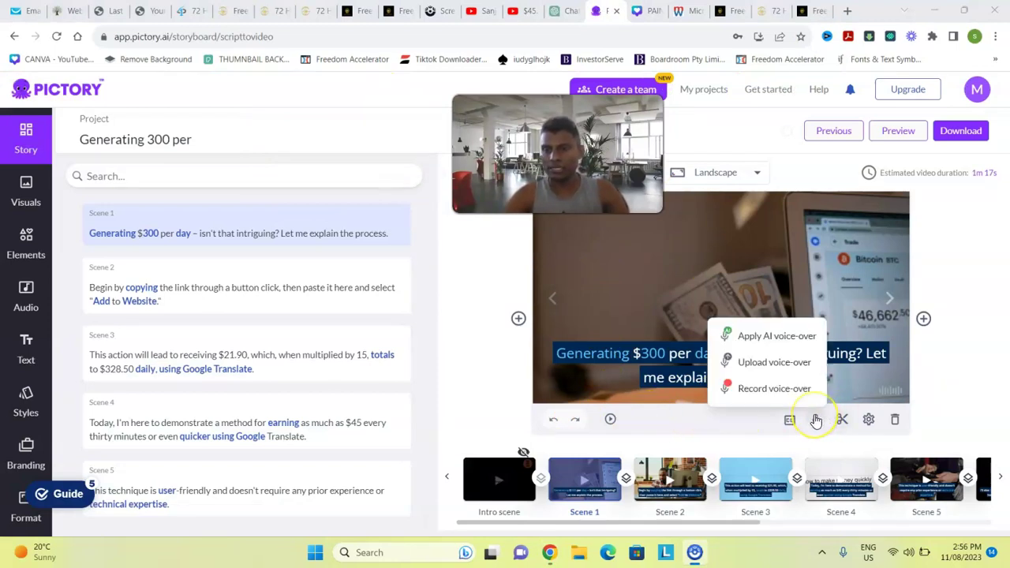
pyautogui.click(775, 364)
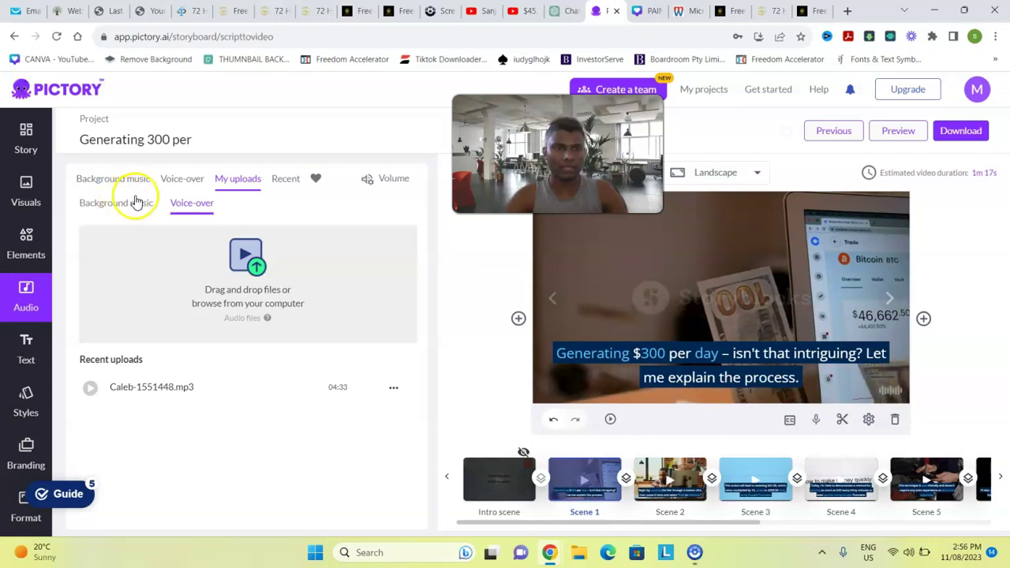
pyautogui.click(182, 180)
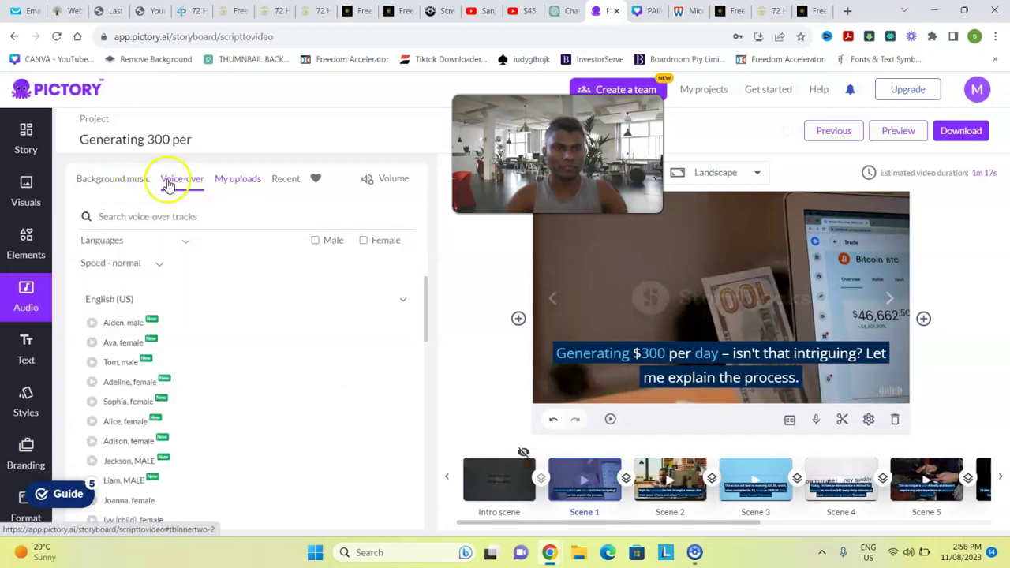
# Preview the Alice voice, close the live caption box and apply the Sophia voice-over to the video.
pyautogui.click(92, 422)
pyautogui.press('super+ctrl+l')
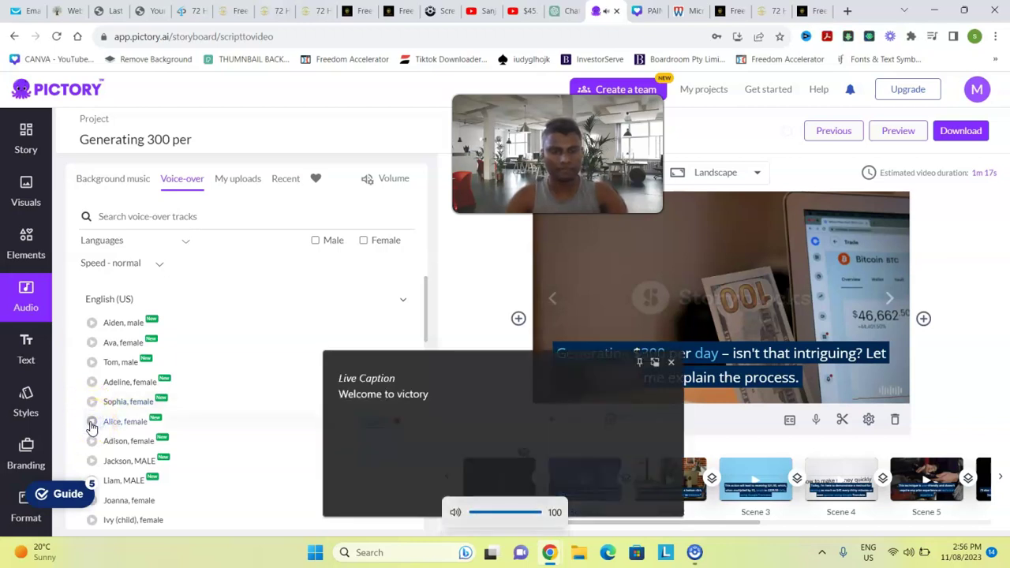
pyautogui.click(670, 362)
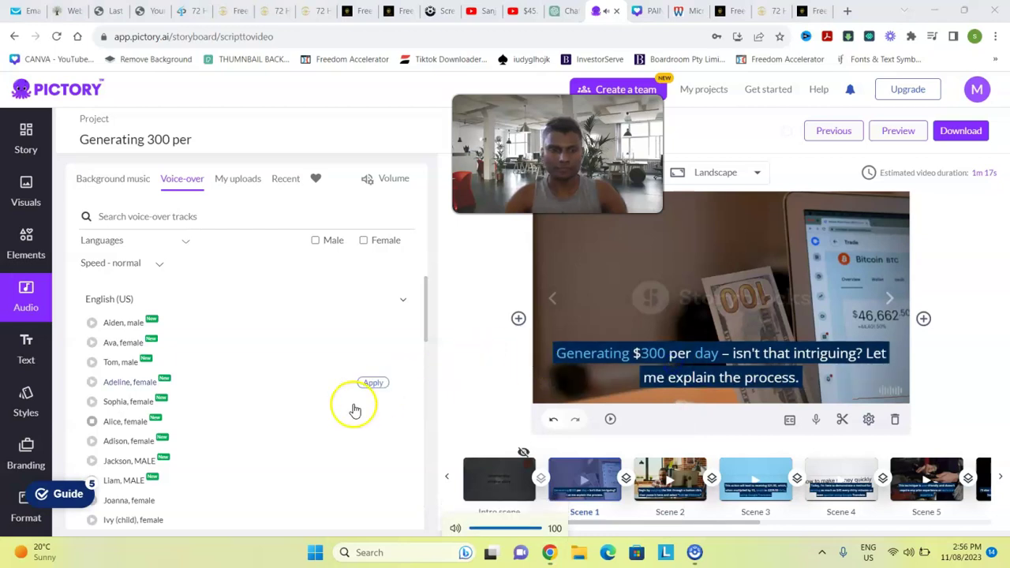
pyautogui.click(373, 402)
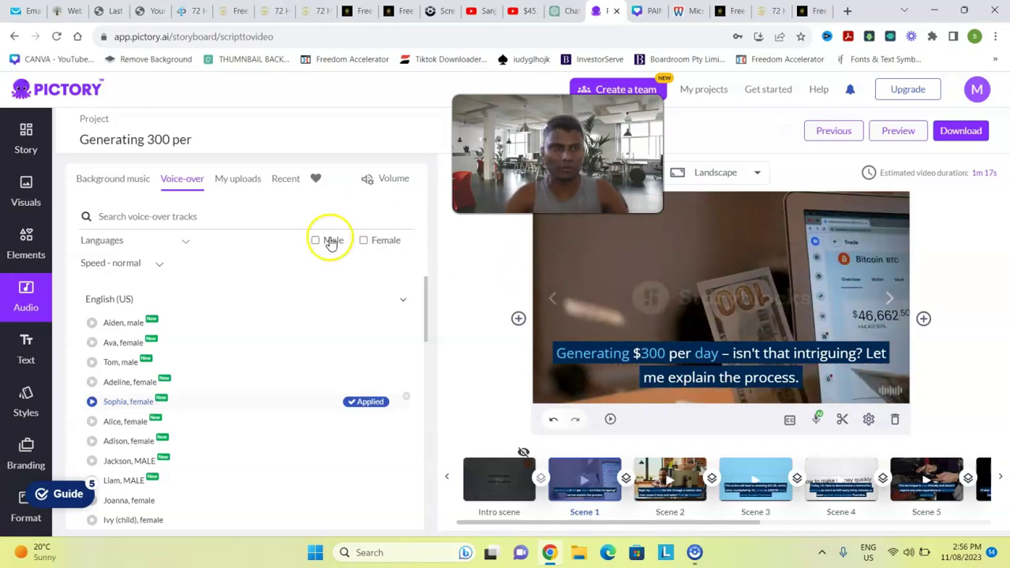
# Browse the available background music tracks for the video.
pyautogui.click(105, 178)
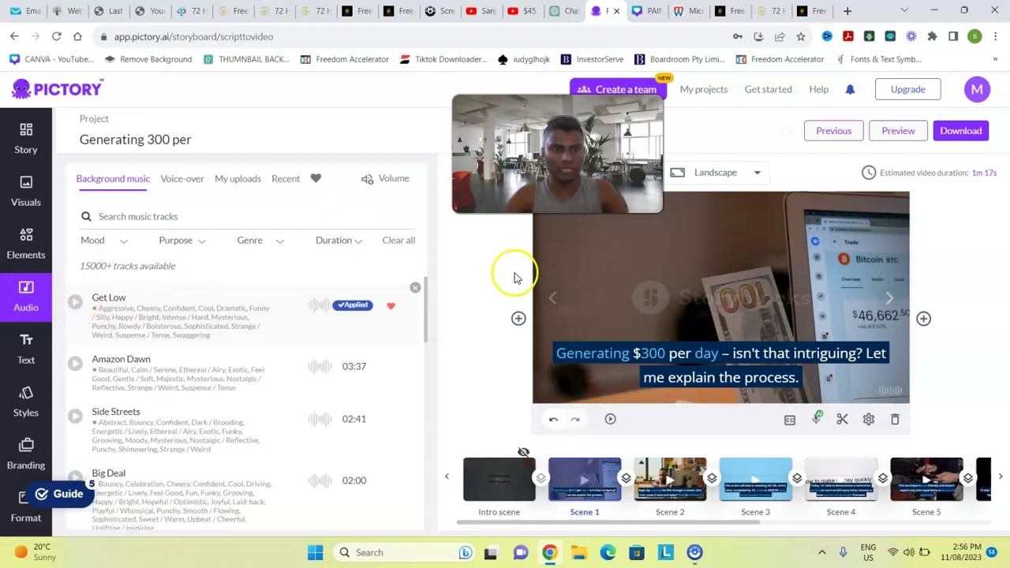
pyautogui.moveTo(425, 314); pyautogui.dragTo(427, 427)
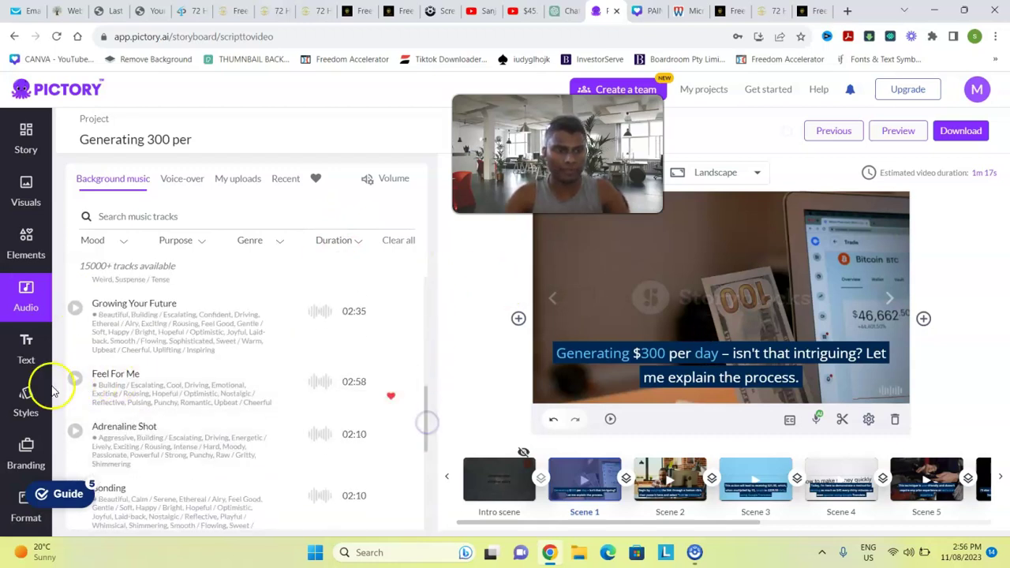
# Preview the Feel For Me track and apply it as the video's background music.
pyautogui.click(76, 378)
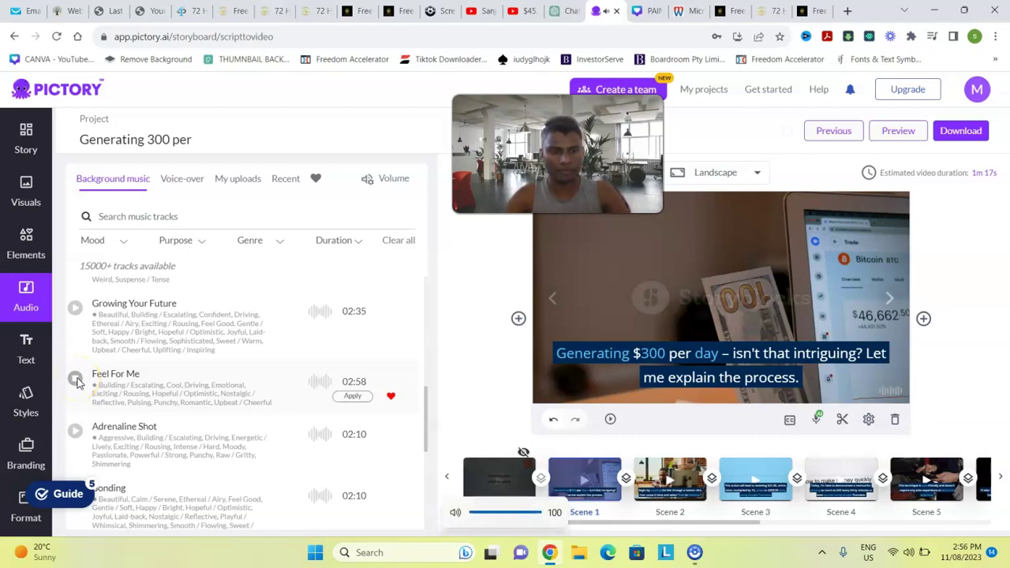
pyautogui.click(353, 398)
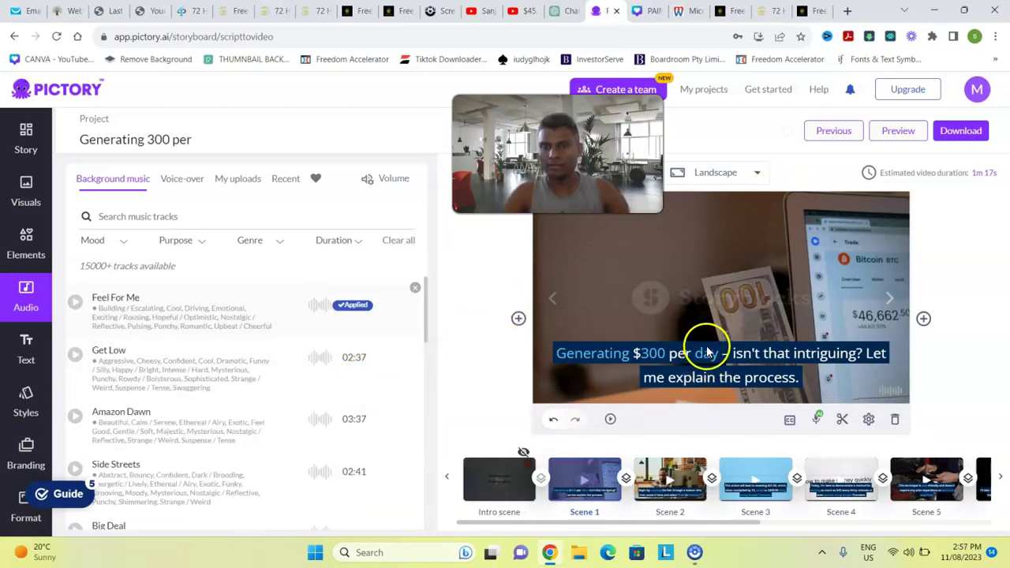
# Move the captions of Scene 1 and Scene 2 down to the frame's lower edge, and open Scene 3.
pyautogui.moveTo(705, 378); pyautogui.dragTo(704, 392)
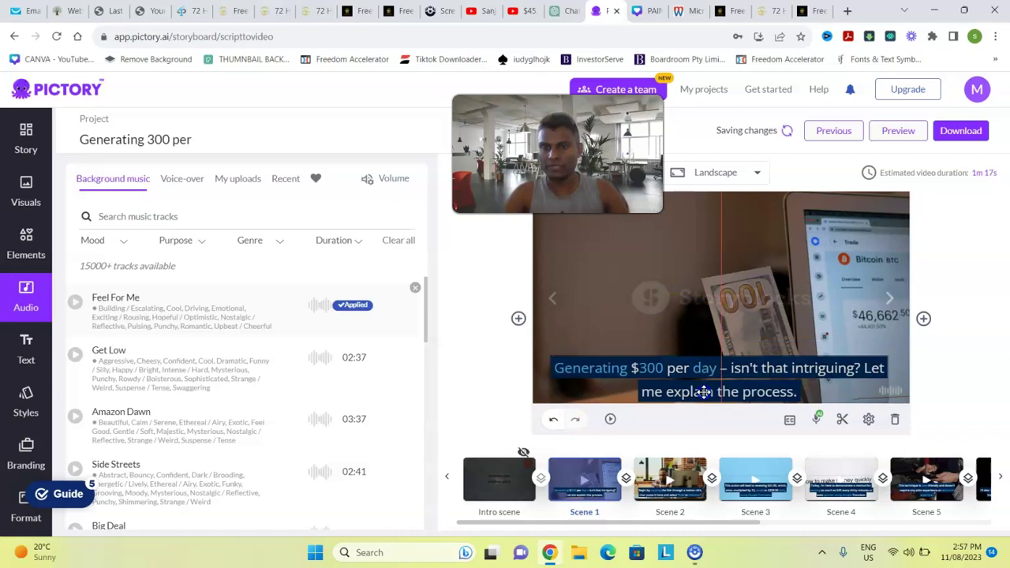
pyautogui.click(580, 480)
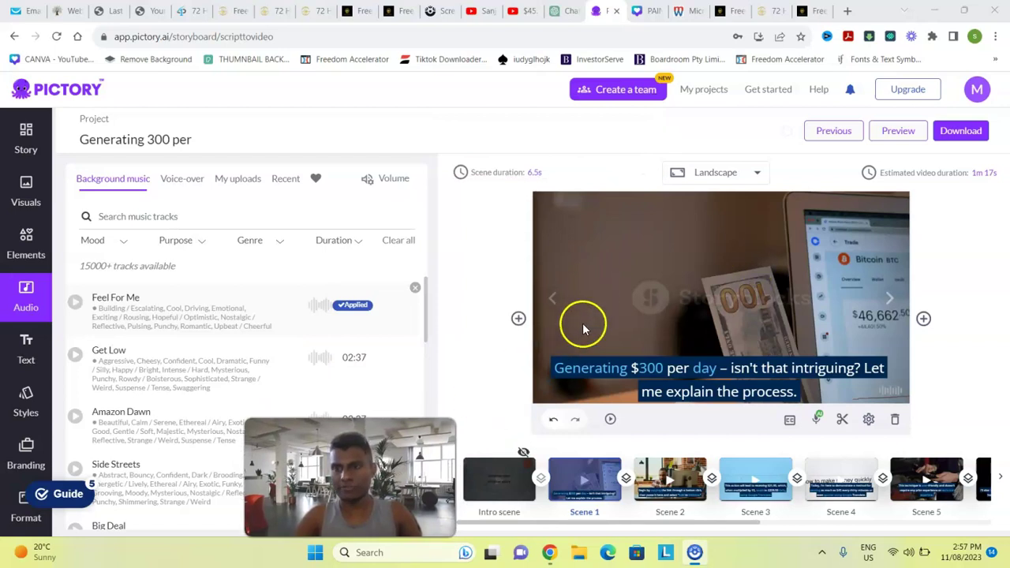
pyautogui.click(673, 459)
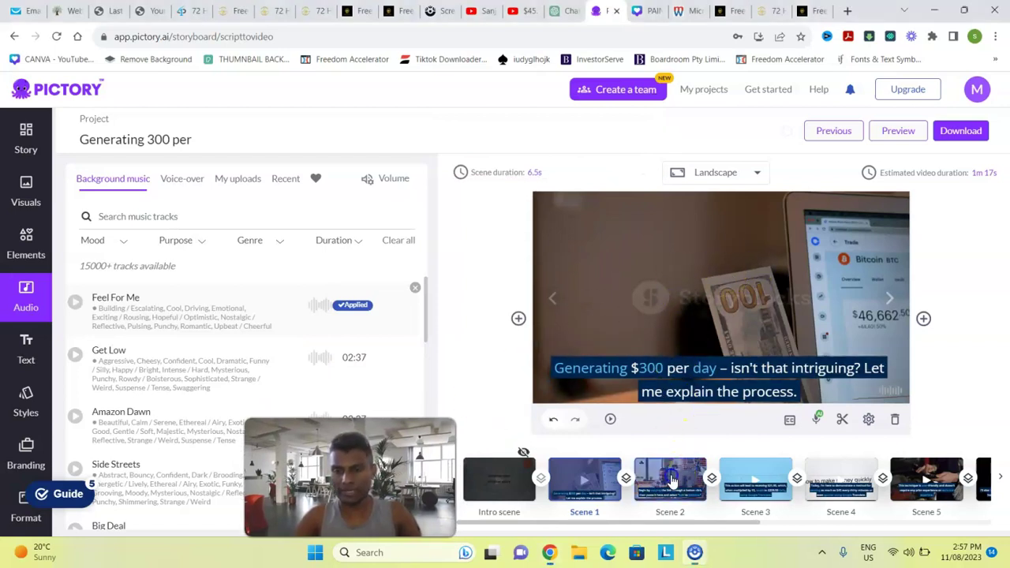
pyautogui.click(752, 318)
pyautogui.moveTo(752, 317); pyautogui.dragTo(744, 419)
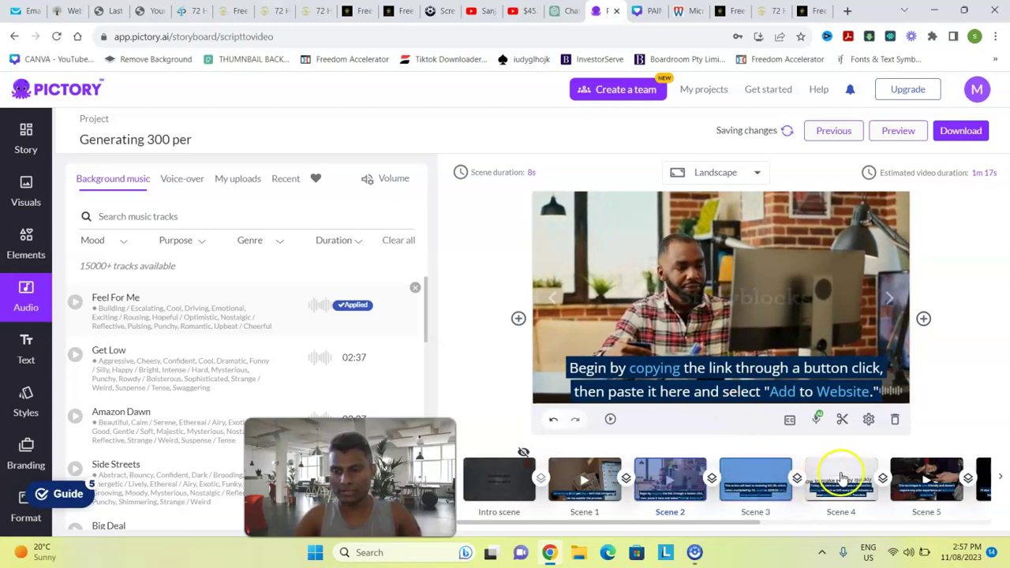
pyautogui.click(755, 479)
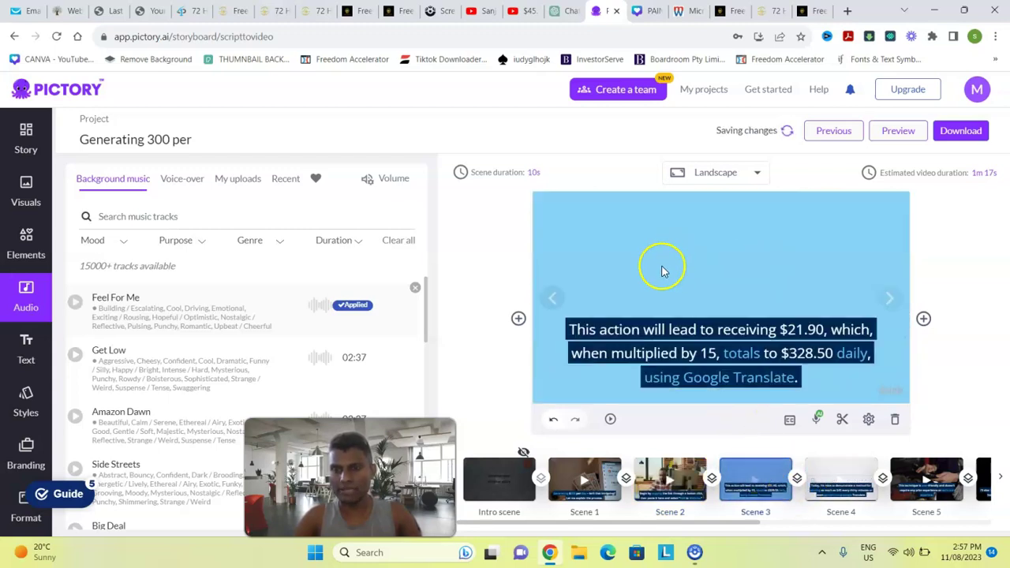
pyautogui.click(723, 210)
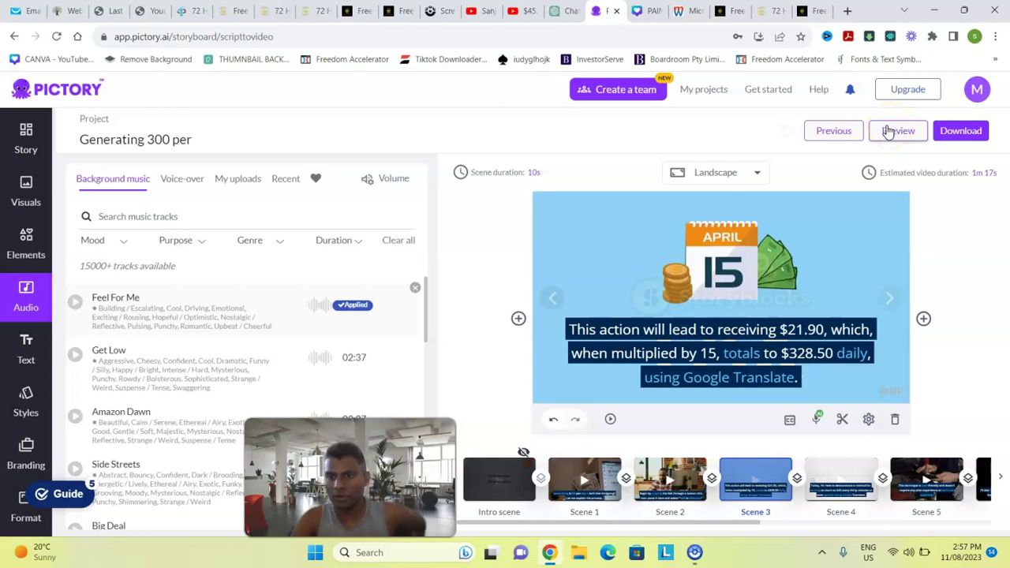
# Start preparing the project for download as a video, and cancel the preparation.
pyautogui.moveTo(955, 137)
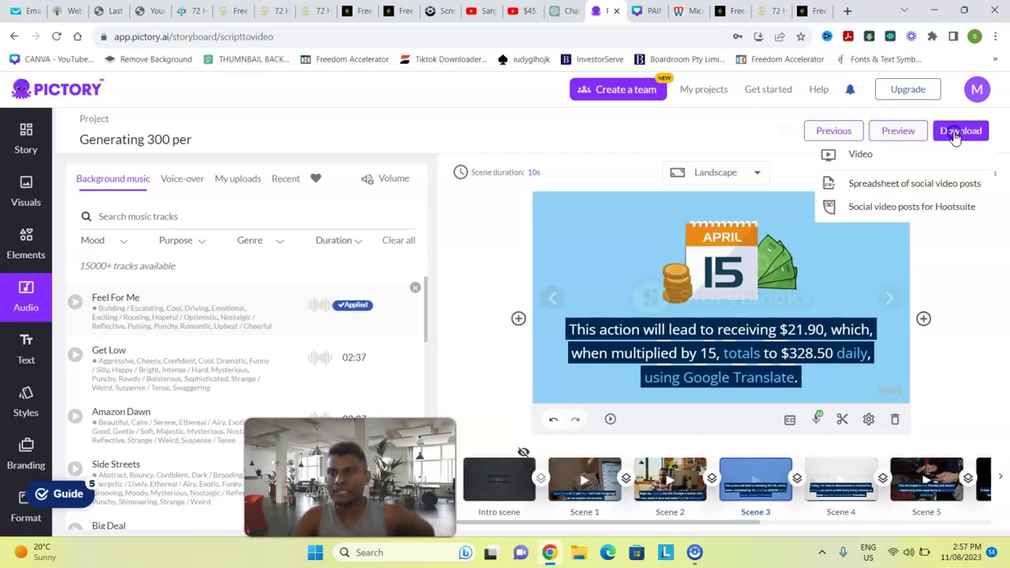
pyautogui.click(888, 154)
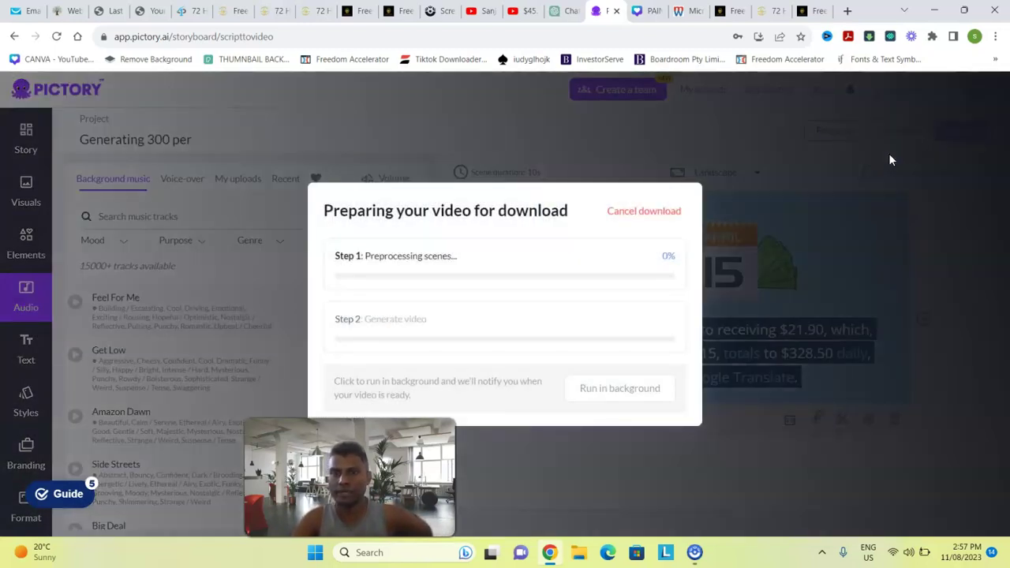
pyautogui.click(641, 211)
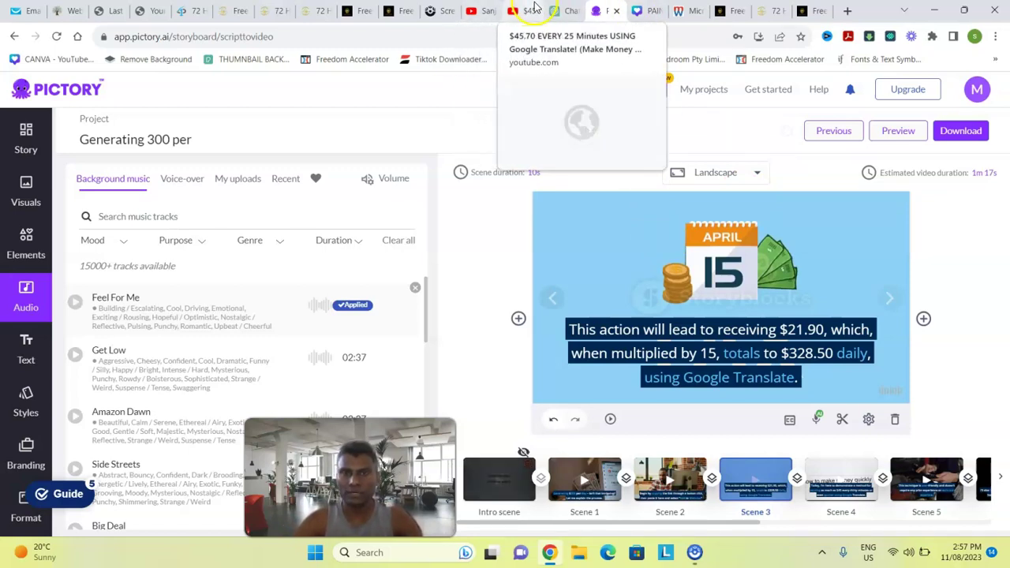
# Switch to the source Google Translate video on YouTube and copy its full title.
pyautogui.click(534, 8)
pyautogui.moveTo(1007, 162); pyautogui.dragTo(991, 125)
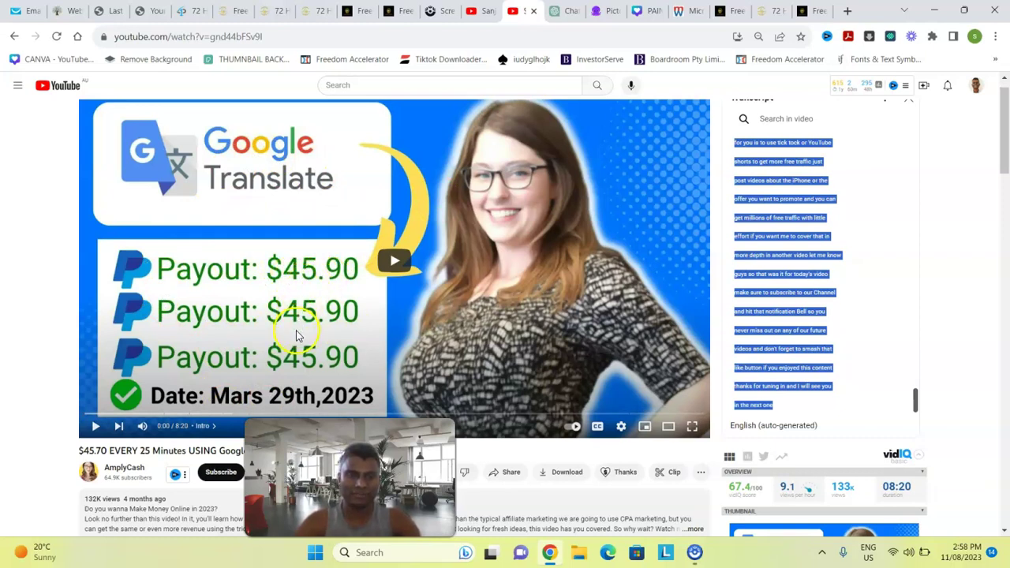
pyautogui.click(340, 494)
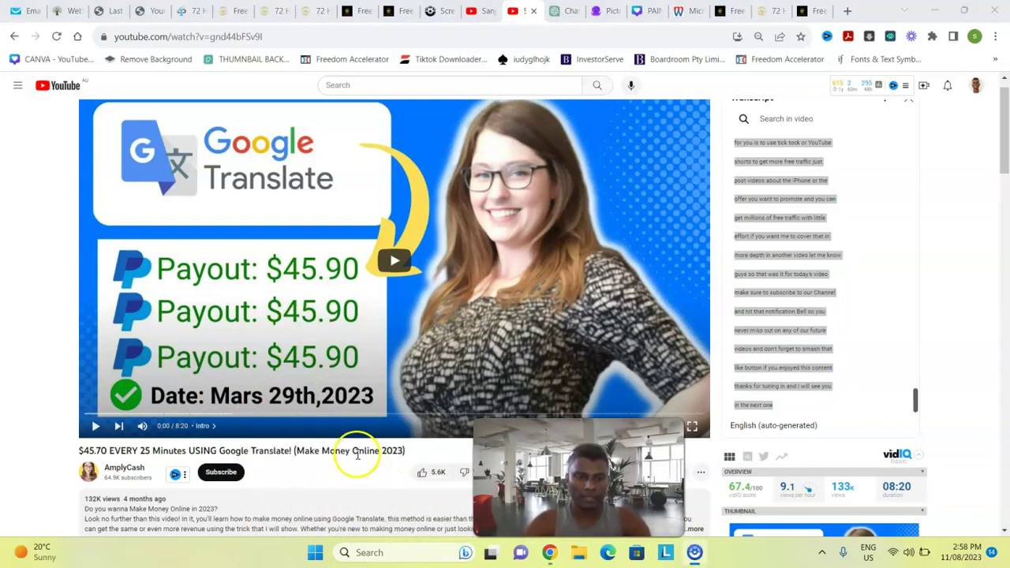
pyautogui.tripleClick(357, 452)
pyautogui.rightClick(356, 452)
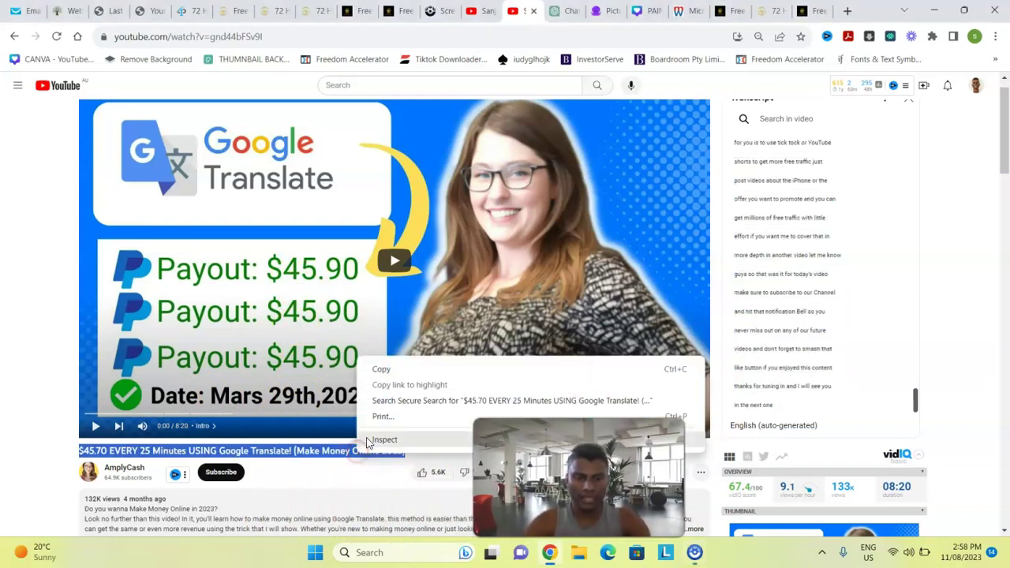
pyautogui.click(399, 369)
pyautogui.click(95, 462)
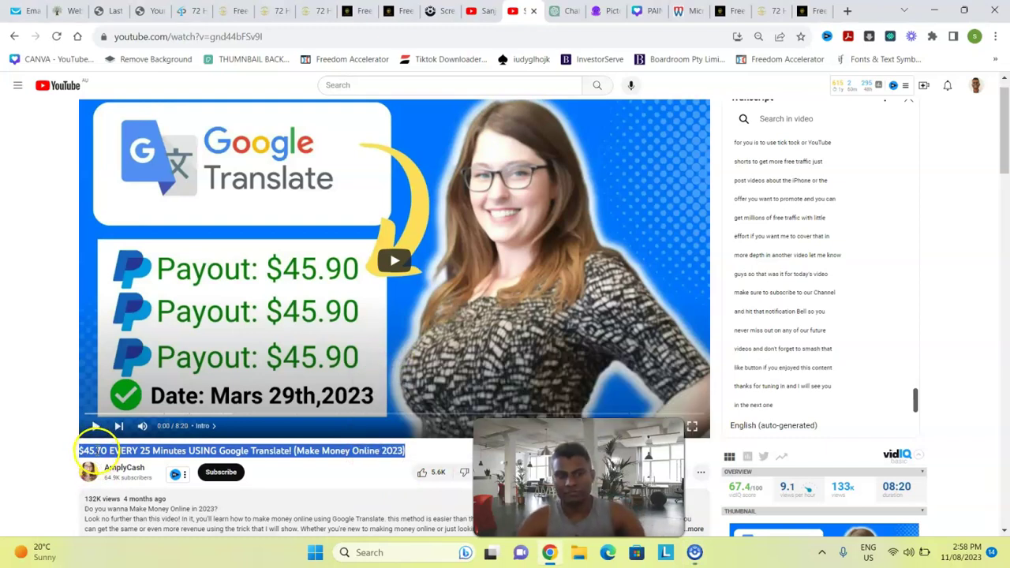
pyautogui.tripleClick(95, 452)
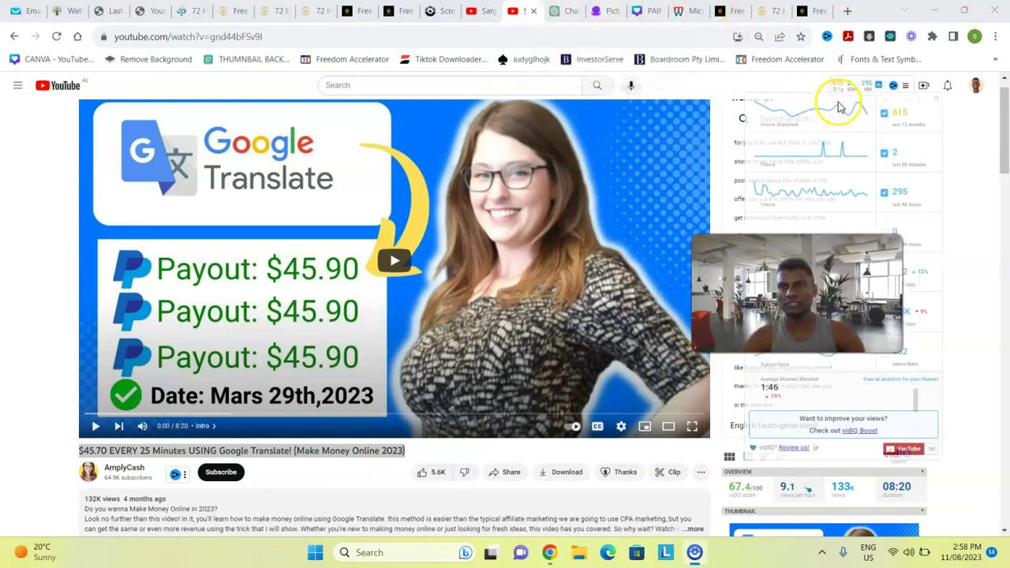
# Return to the Pictory storyboard and switch to the Microworkers page of available jobs.
pyautogui.click(605, 11)
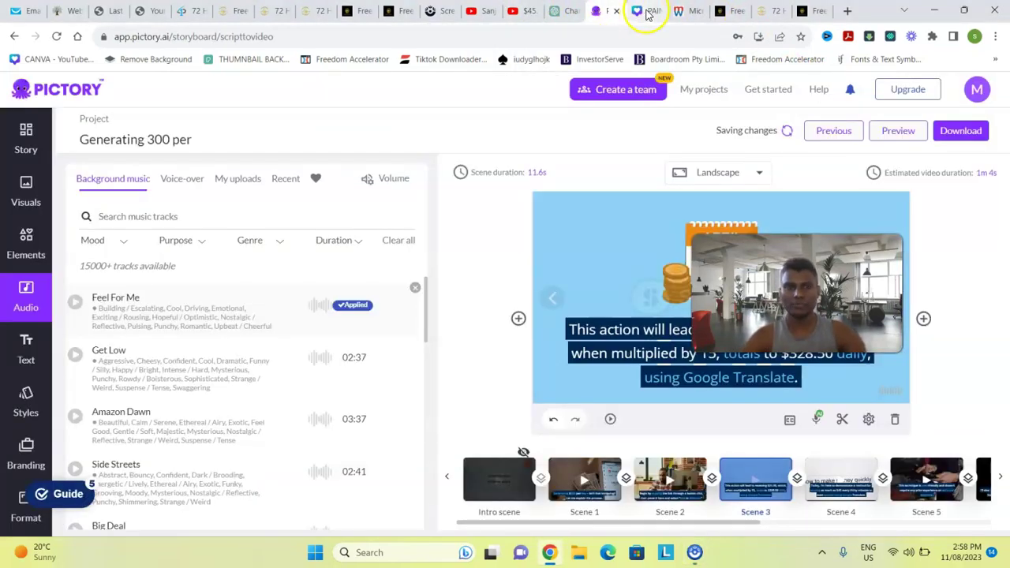
pyautogui.click(680, 11)
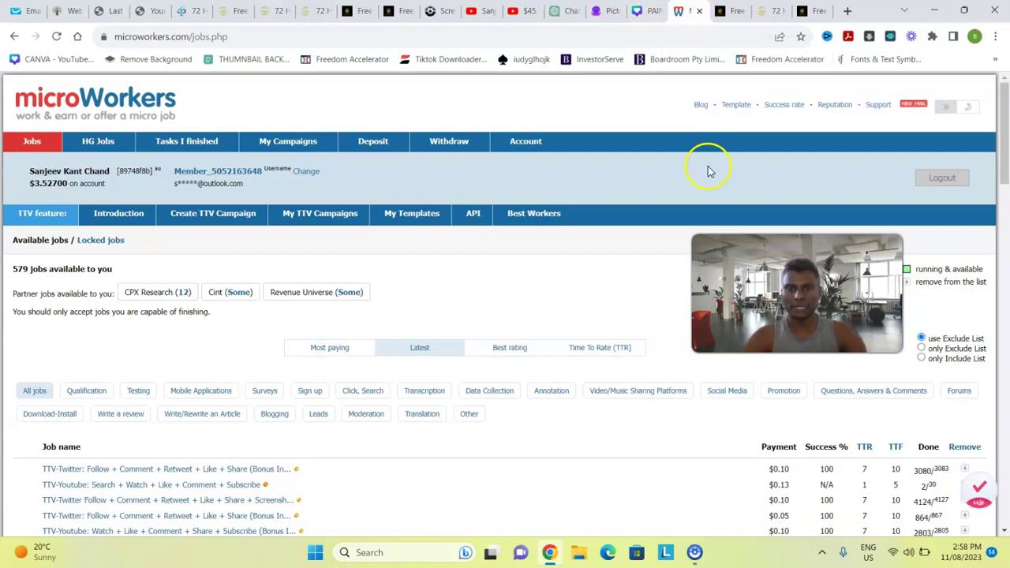